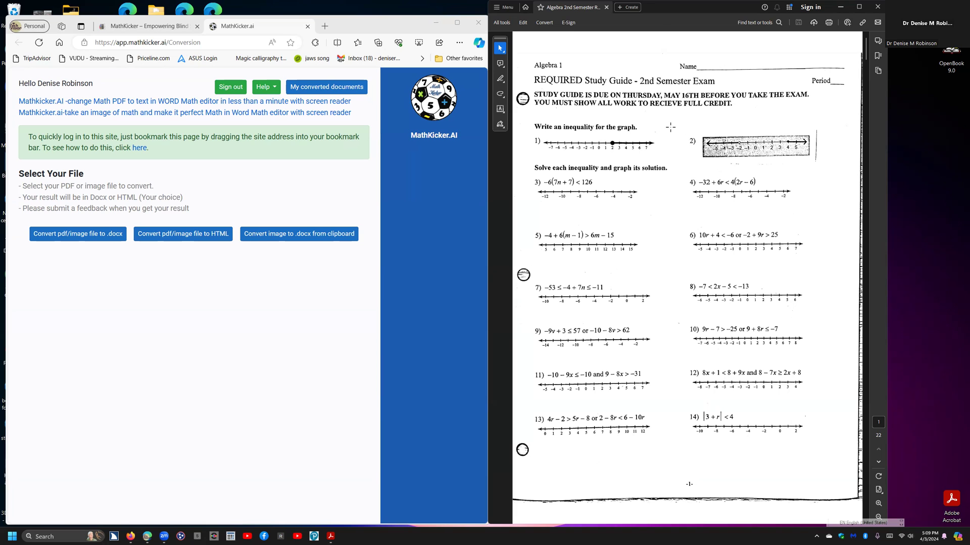
# - Capture a screen snip of the Algebra 1 study guide's first page to the clipboard
pyautogui.click(670, 126)
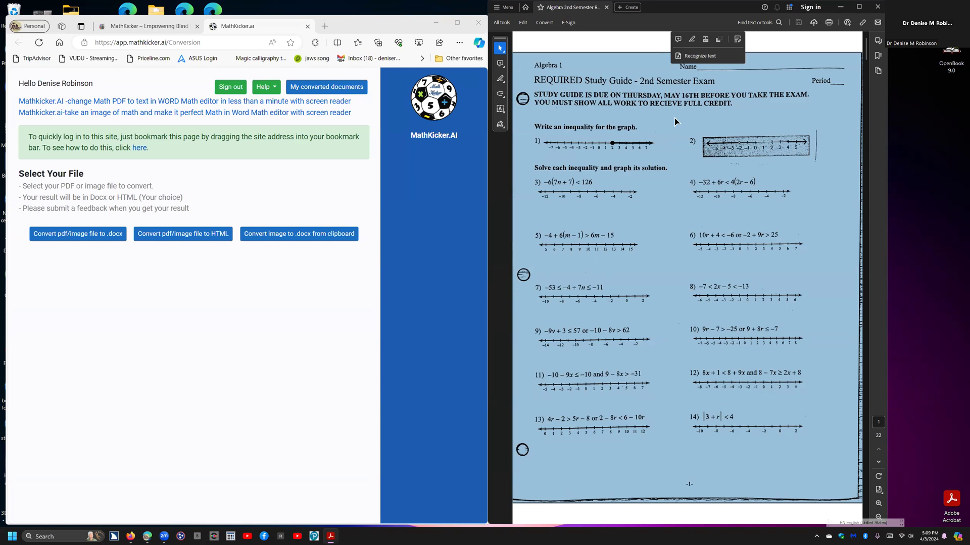
pyautogui.click(637, 39)
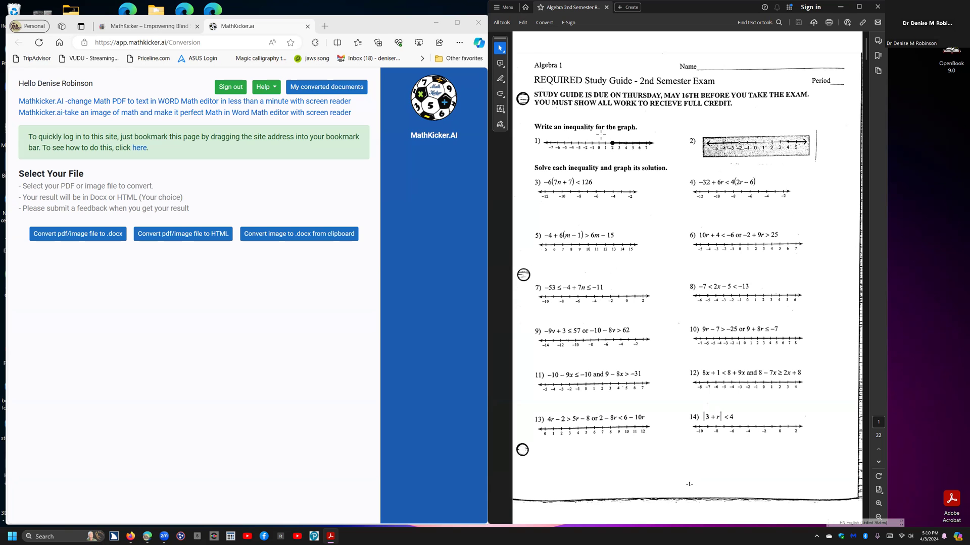
pyautogui.press('super+shift+s')
pyautogui.moveTo(660, 145); pyautogui.dragTo(849, 443)
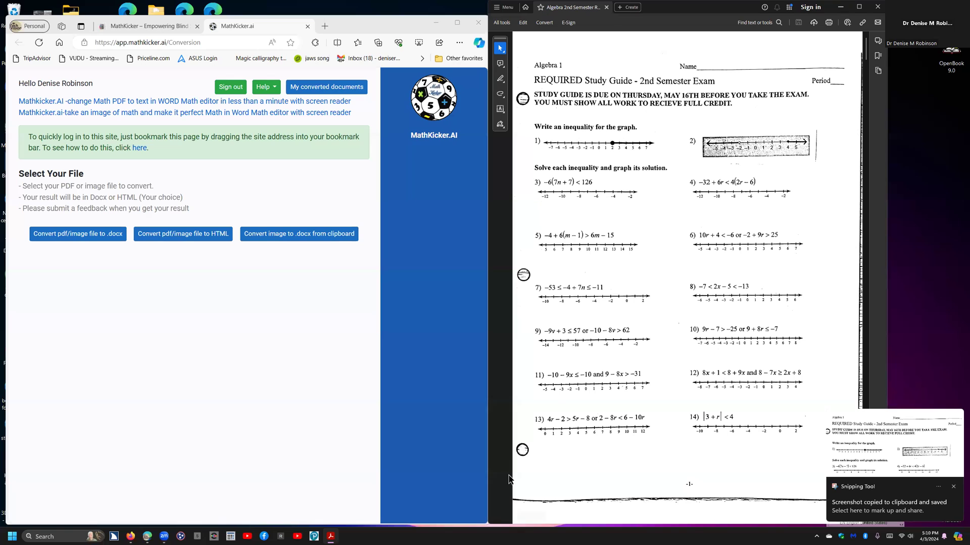
# - Convert the clipboard image to .docx, allowing the site clipboard access, and open the downloaded image (2).docx
pyautogui.click(296, 235)
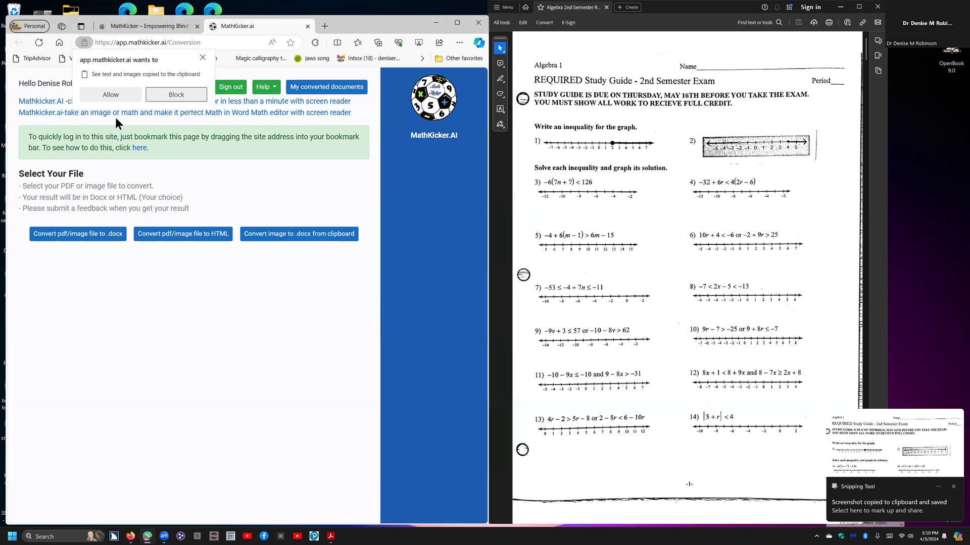
pyautogui.click(110, 95)
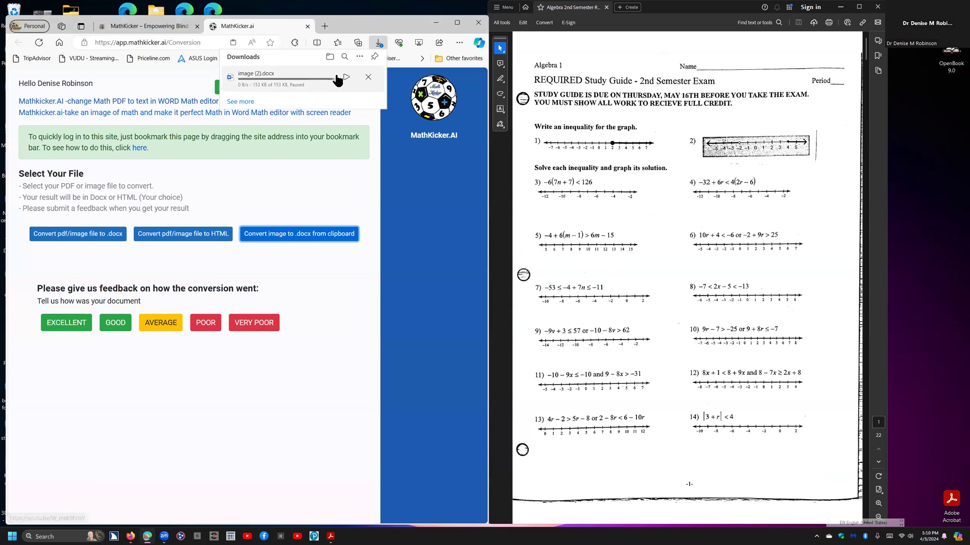
pyautogui.click(345, 77)
pyautogui.click(326, 87)
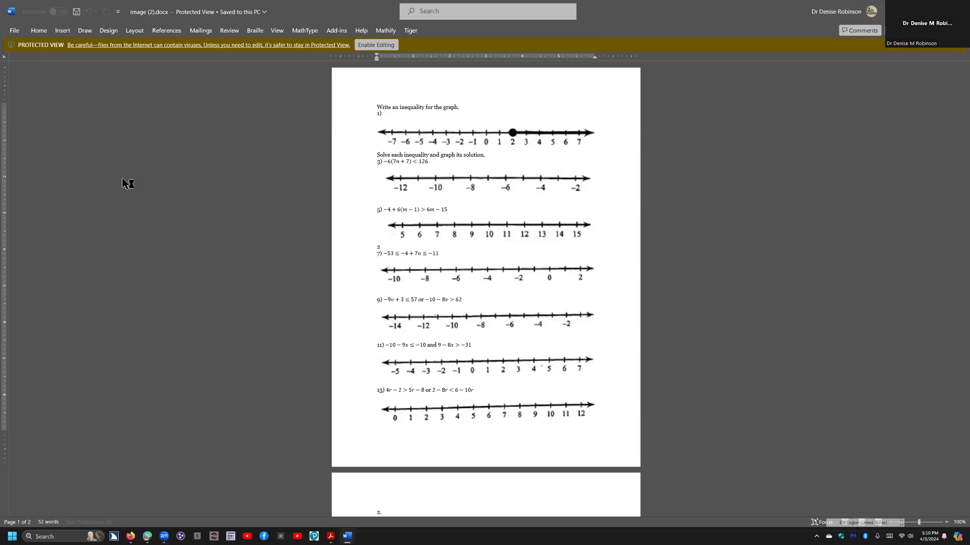
# - Enable editing of the converted document and save it as "line work" in the Downloads folder
pyautogui.click(377, 45)
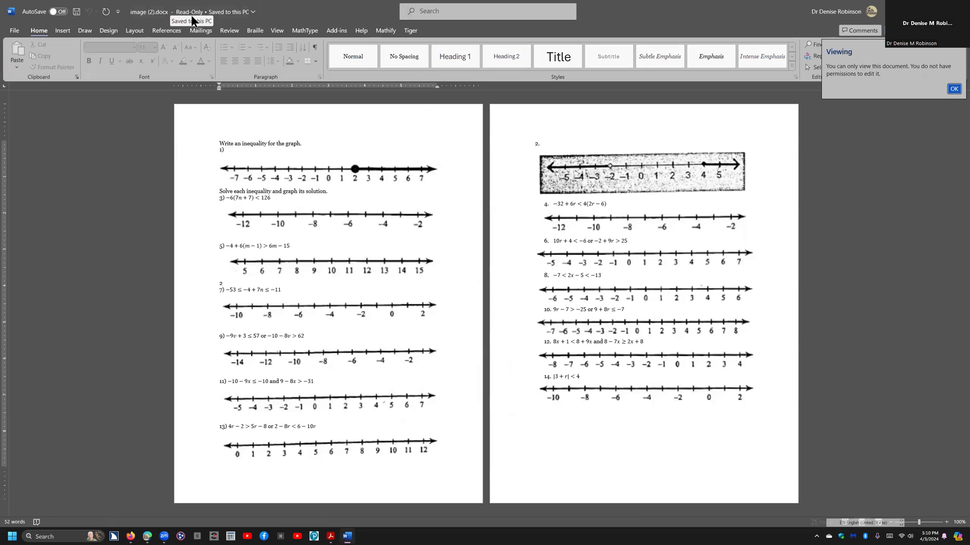
pyautogui.click(953, 89)
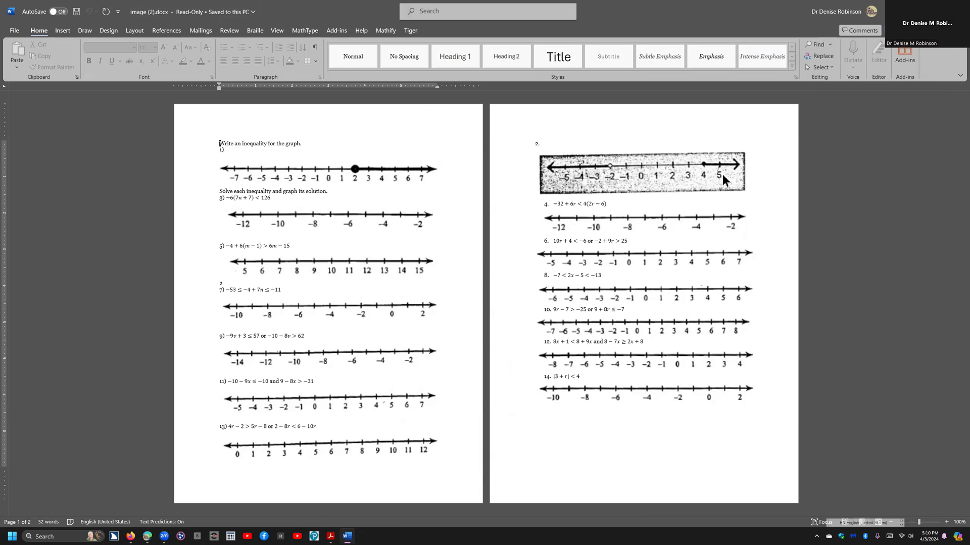
pyautogui.hotkey('ctrl', 's')
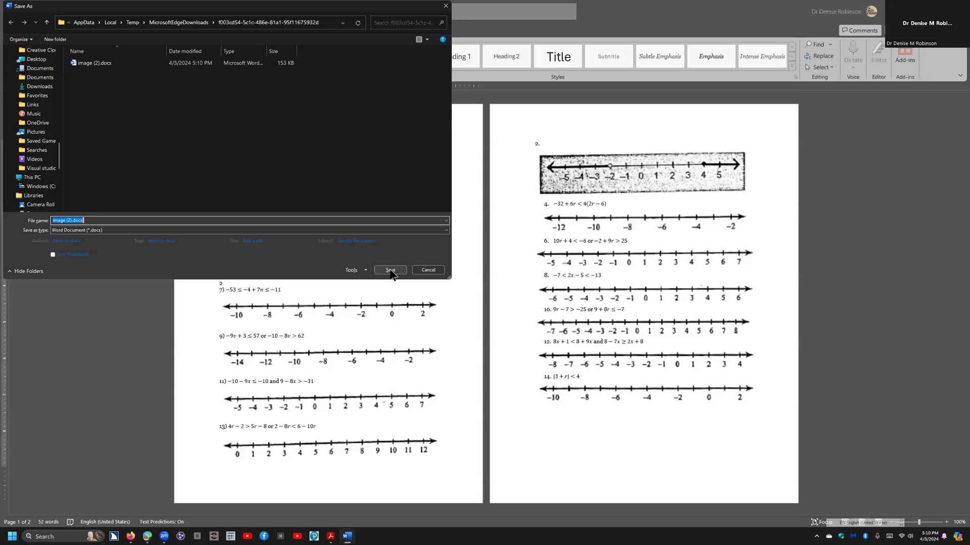
pyautogui.write('line work')
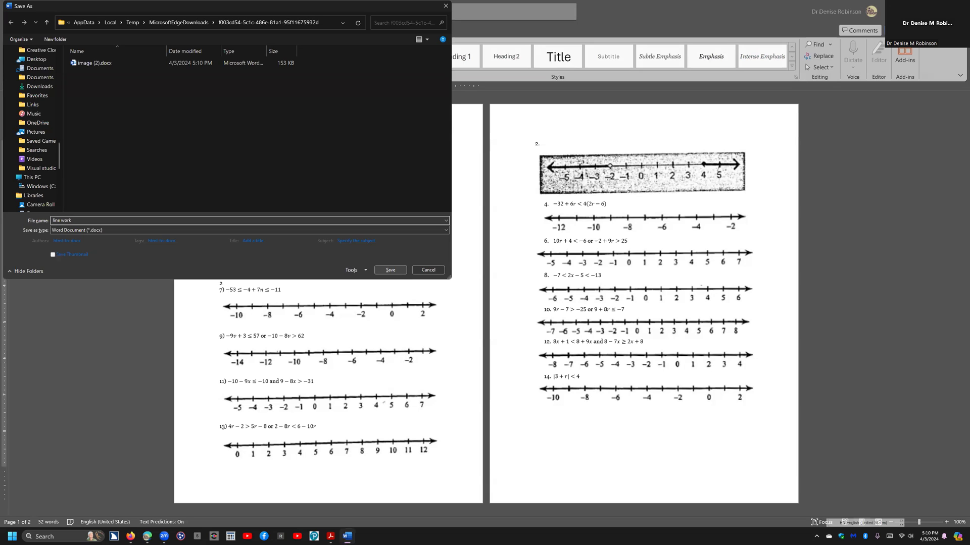
pyautogui.hotkey('alt', 'd')
pyautogui.write('downloads')
pyautogui.press('Return')
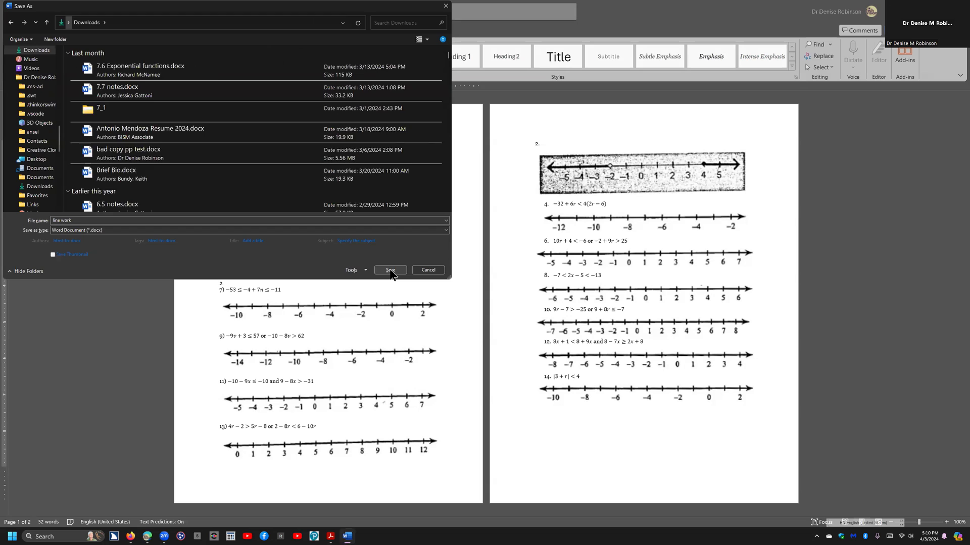
pyautogui.click(390, 270)
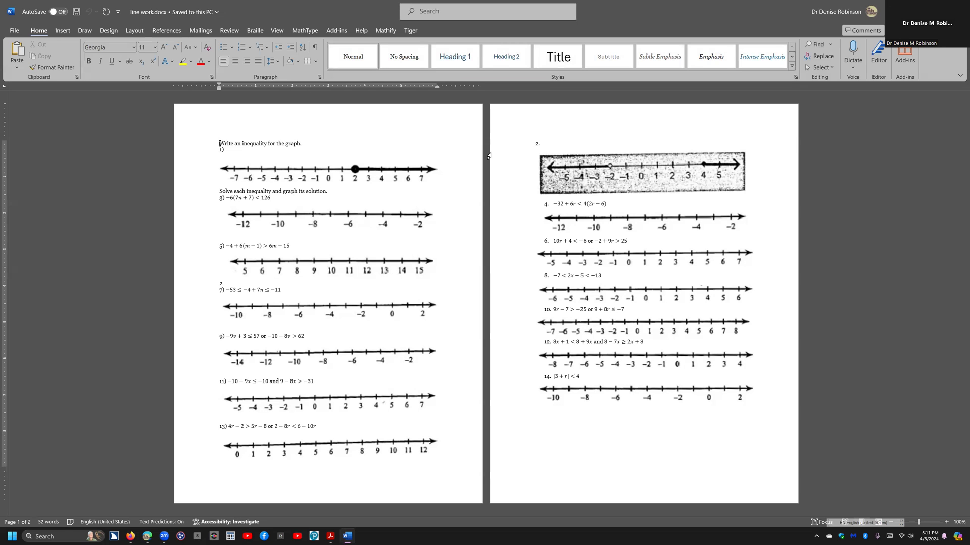
# - Restore the document window from full screen and set its zoom to 200%
pyautogui.hotkey('alt', 'space')
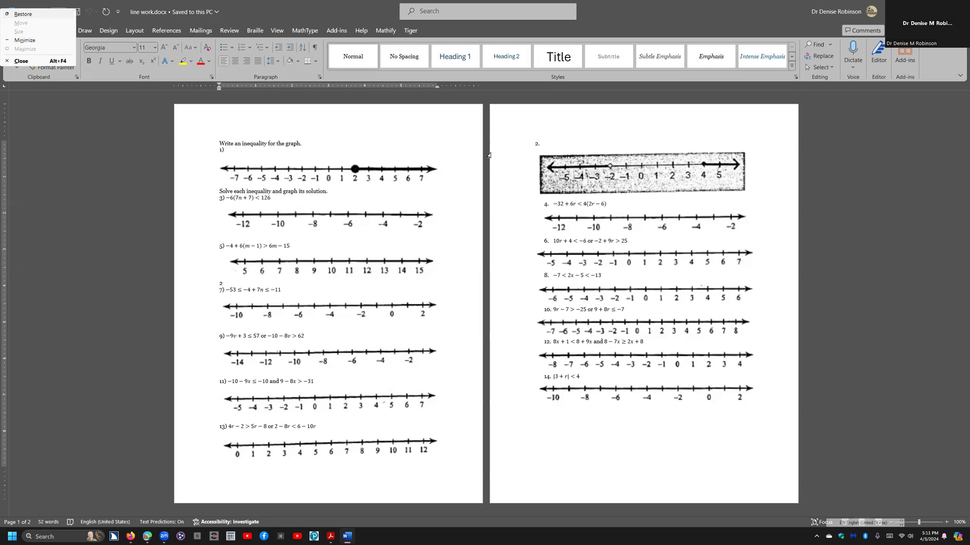
pyautogui.press('Return')
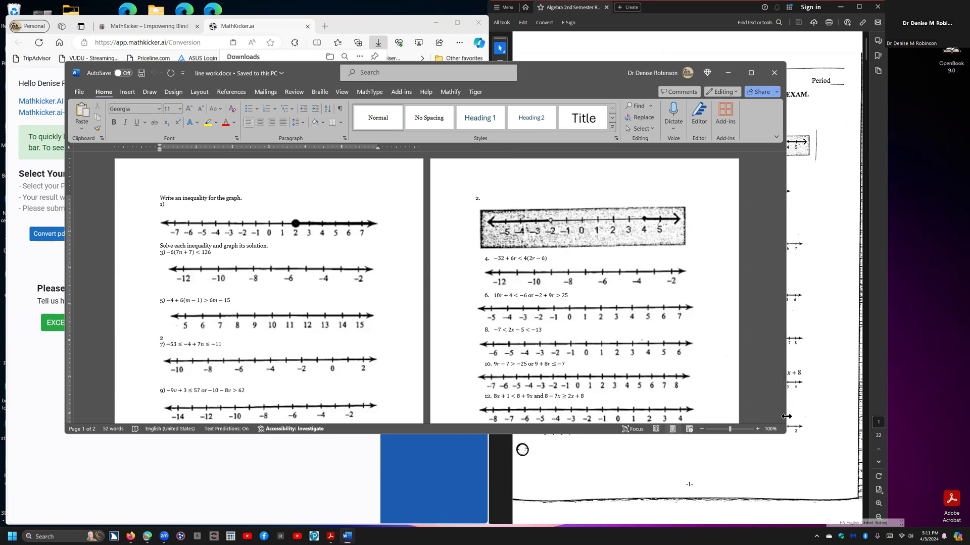
pyautogui.hotkey('alt', 'v')
pyautogui.press('z')
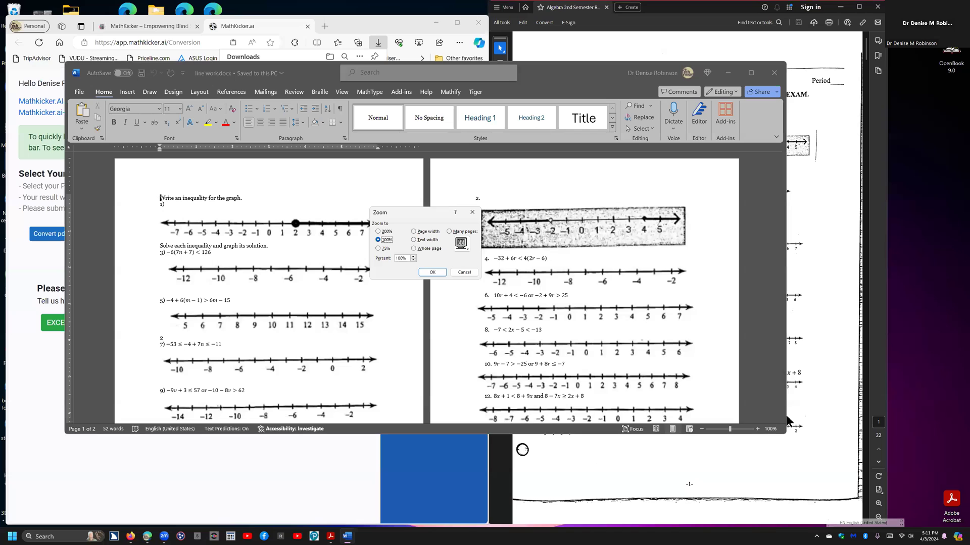
pyautogui.press('Up')
pyautogui.press('Return')
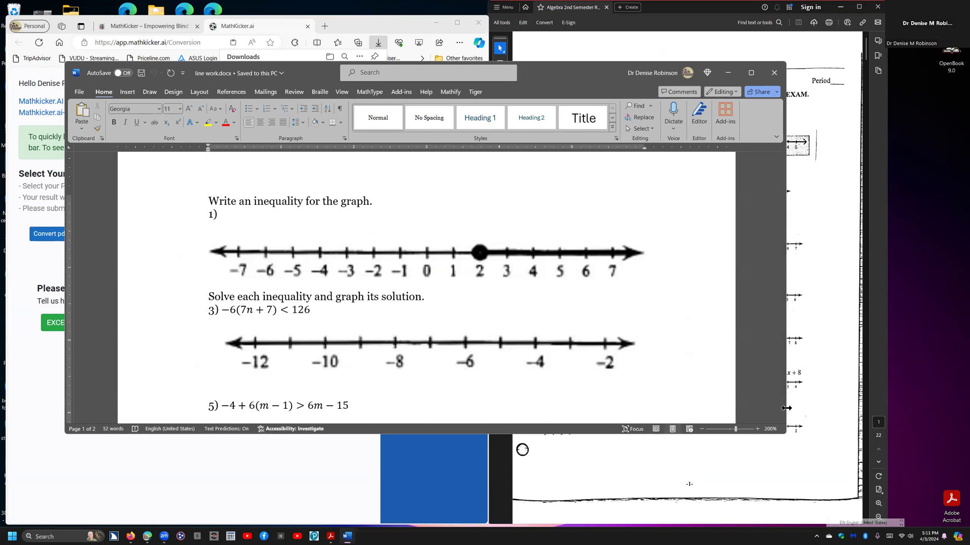
# - Narrow the document window to the PDF's edge and extend it down to nearly the taskbar
pyautogui.moveTo(786, 409); pyautogui.dragTo(488, 408)
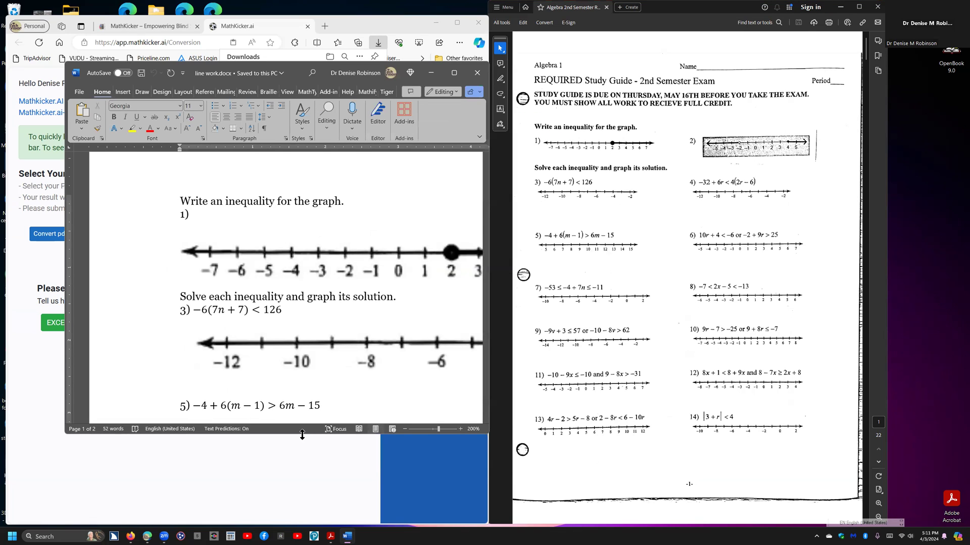
pyautogui.moveTo(302, 434); pyautogui.dragTo(270, 521)
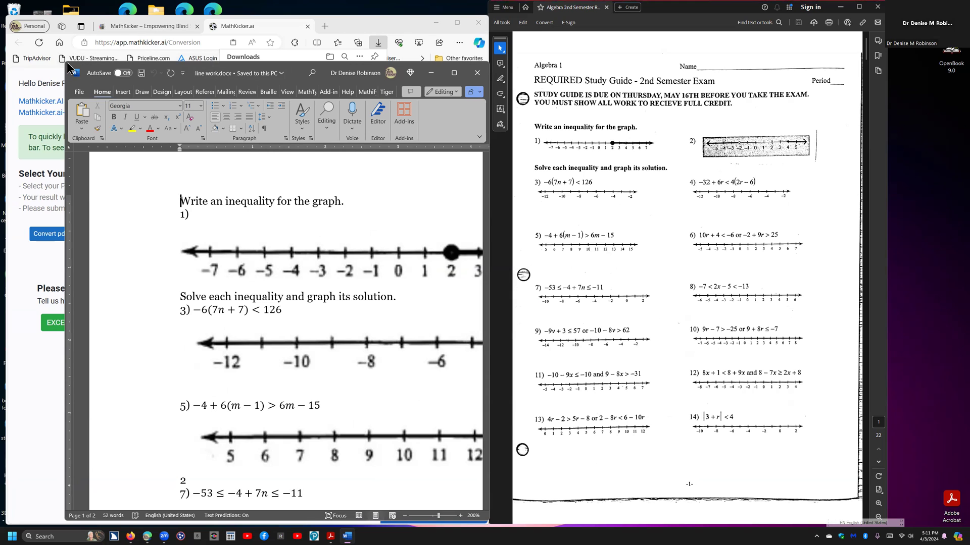
pyautogui.hotkey('alt', 'space')
pyautogui.press('Escape')
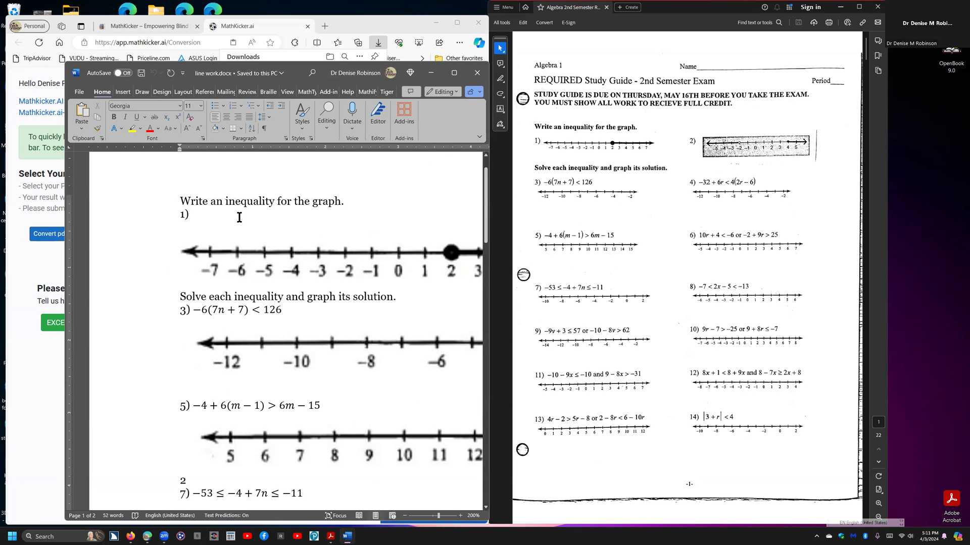
# - Describe problem 1's graph beside its number as "A number line of -7 to 7 with a solid circle on 2 pointed toward 7."
pyautogui.click(200, 216)
pyautogui.write('A')
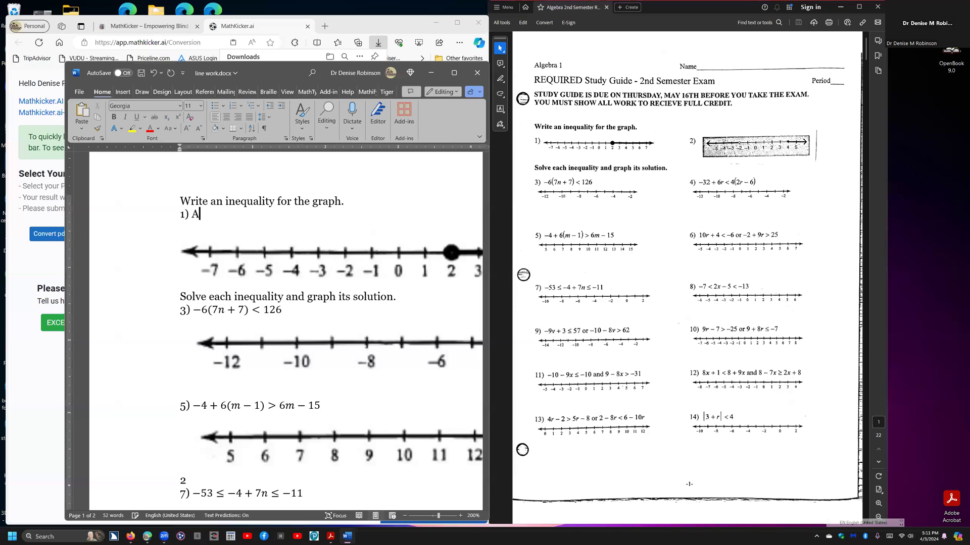
pyautogui.write(' number line of -7 to t')
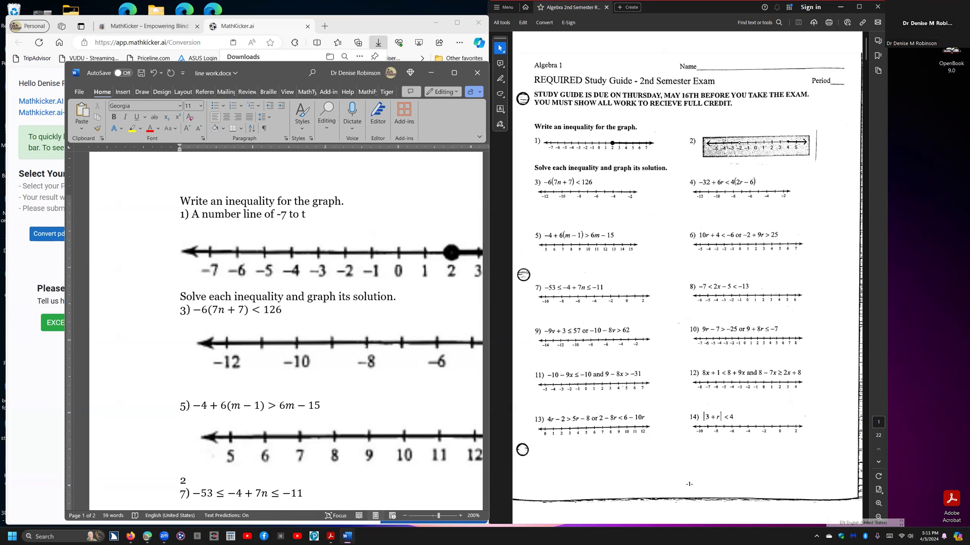
pyautogui.press('BackSpace')
pyautogui.write('7 with a solid circle on 2')
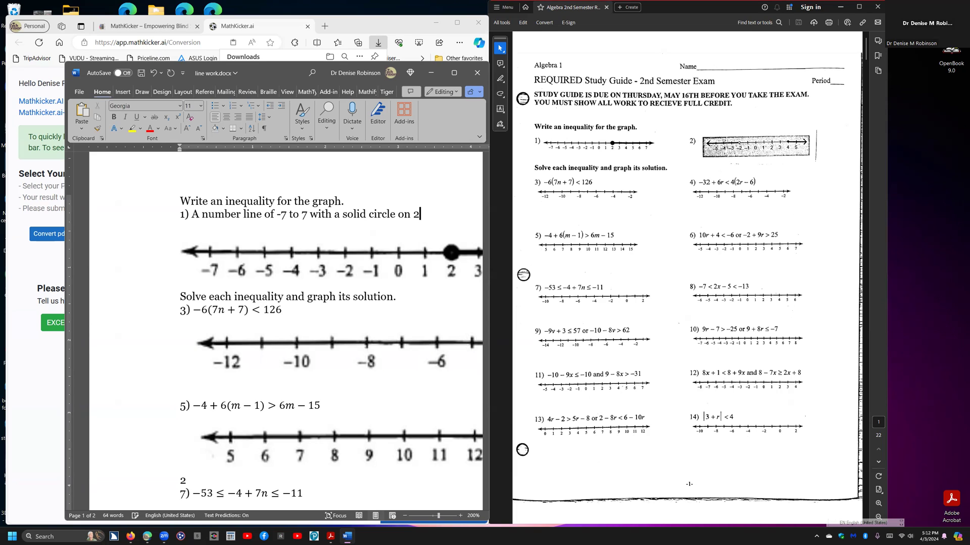
pyautogui.write(' pointed toward ')
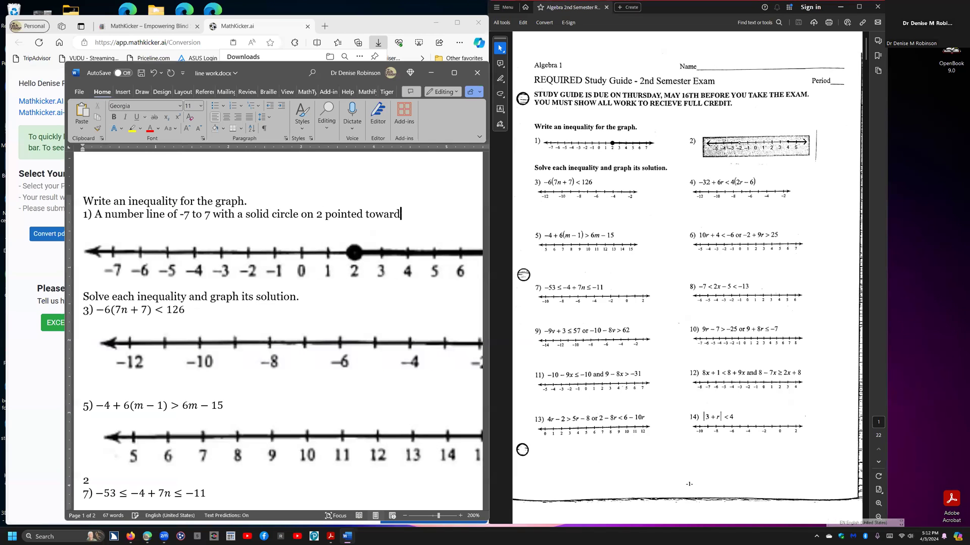
pyautogui.write('7.')
# - View the alt text field of problem 1's number line picture and close it without entering a description
pyautogui.click(250, 256)
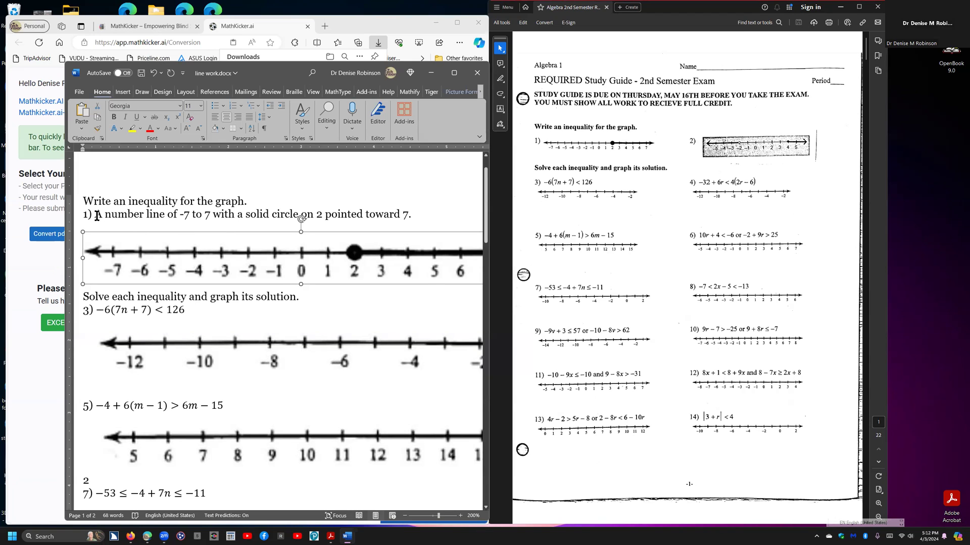
pyautogui.rightClick(219, 251)
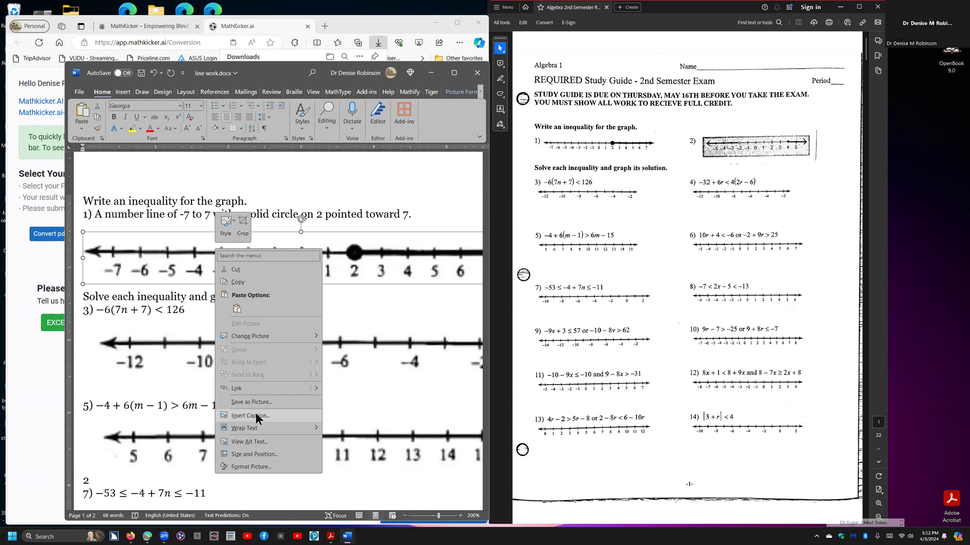
pyautogui.click(256, 442)
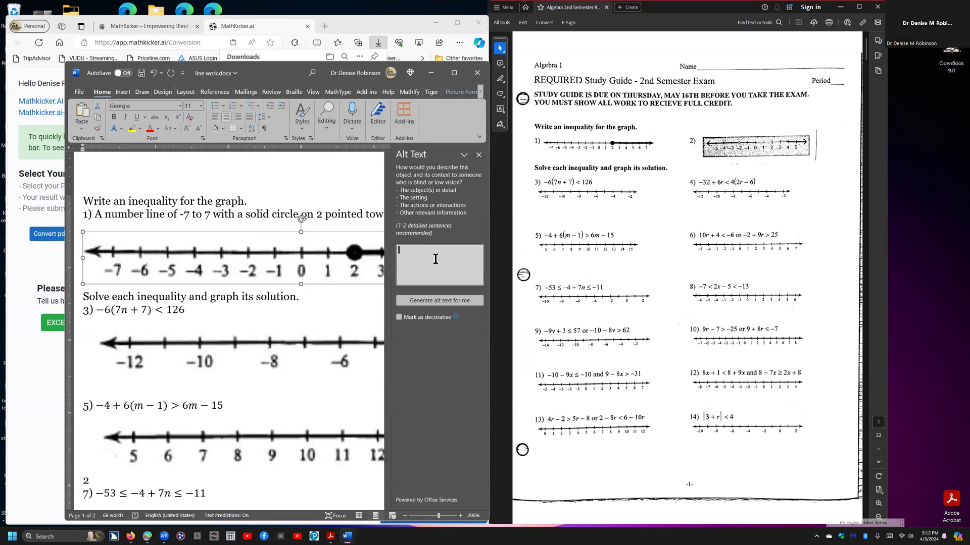
pyautogui.click(479, 155)
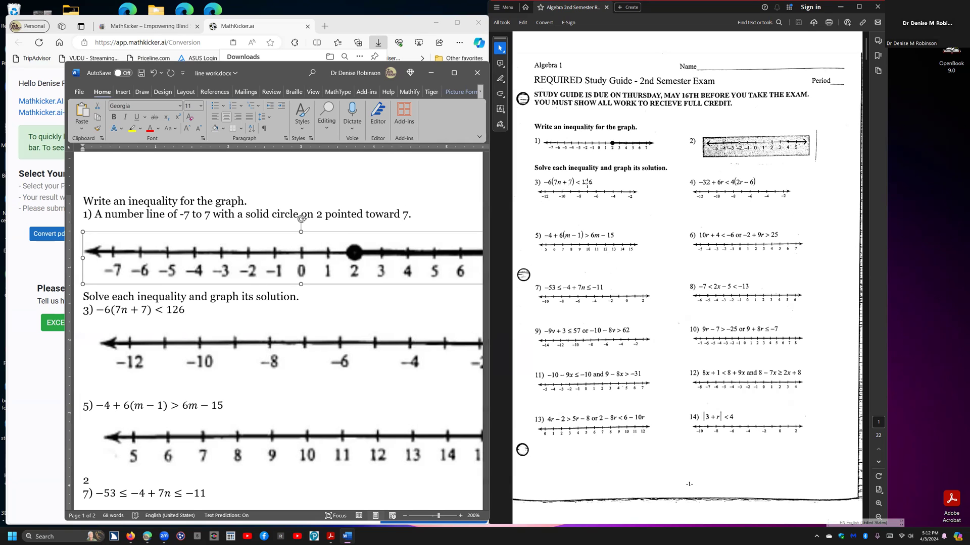
# - Inspect the converted content of problems 3 and 5, and delete the stray 2 above problem 7
pyautogui.click(105, 309)
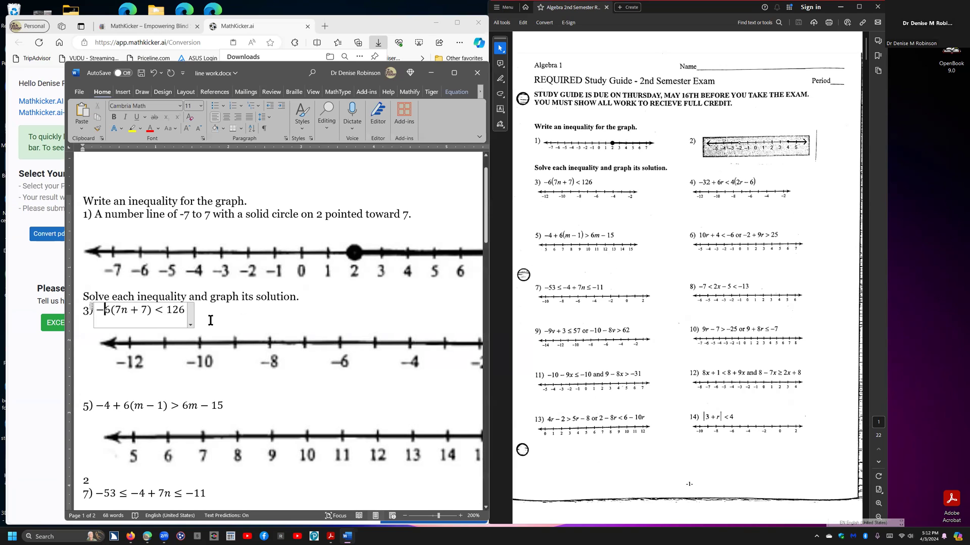
pyautogui.click(287, 346)
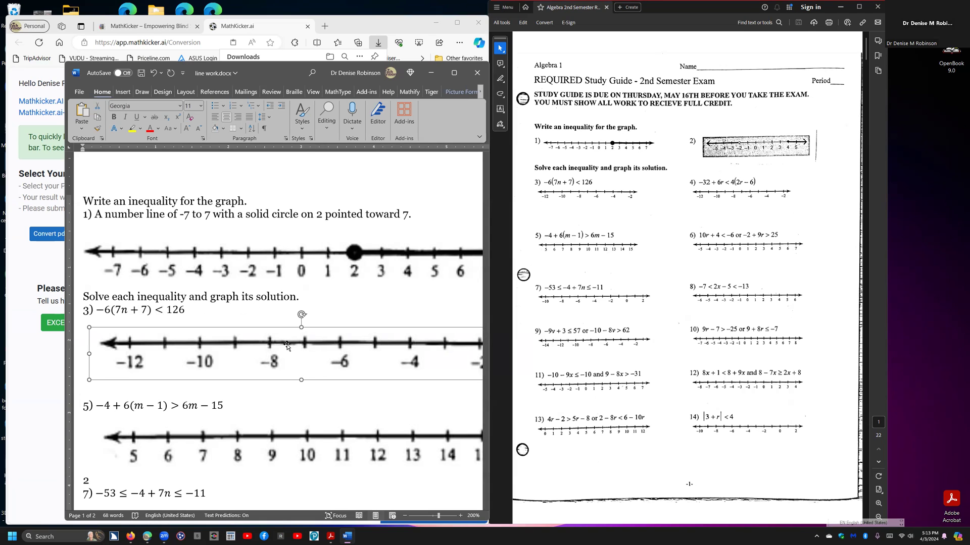
pyautogui.scroll(-1, 286, 345)
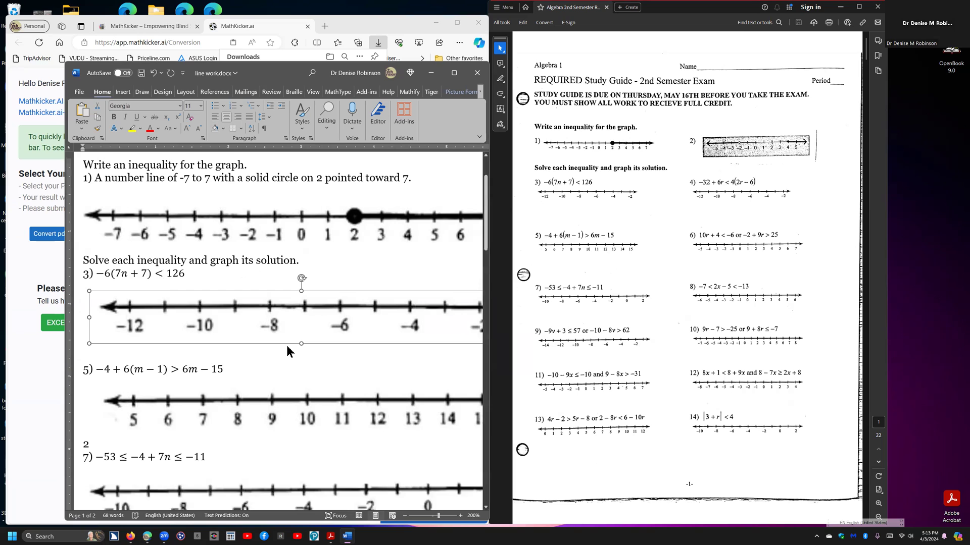
pyautogui.click(153, 369)
pyautogui.scroll(-2, 283, 347)
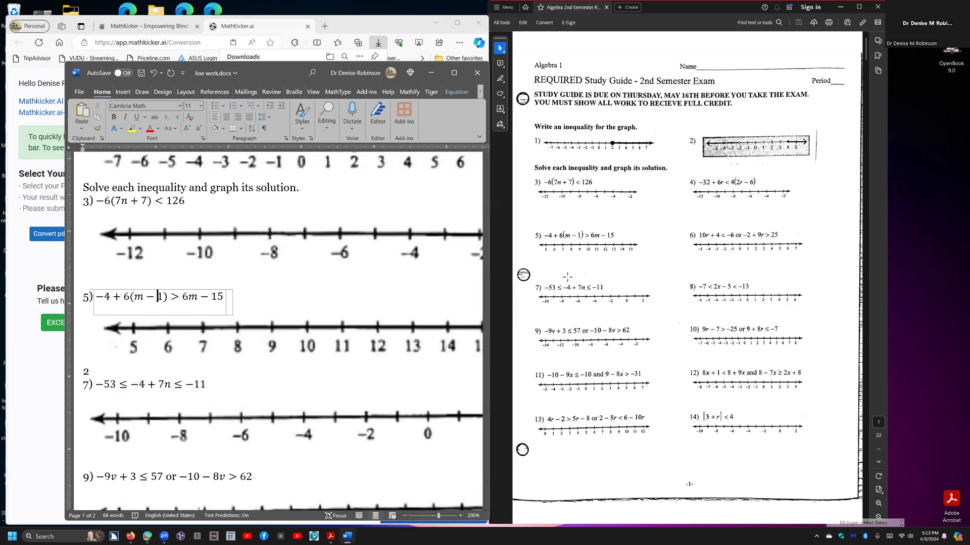
pyautogui.click(100, 367)
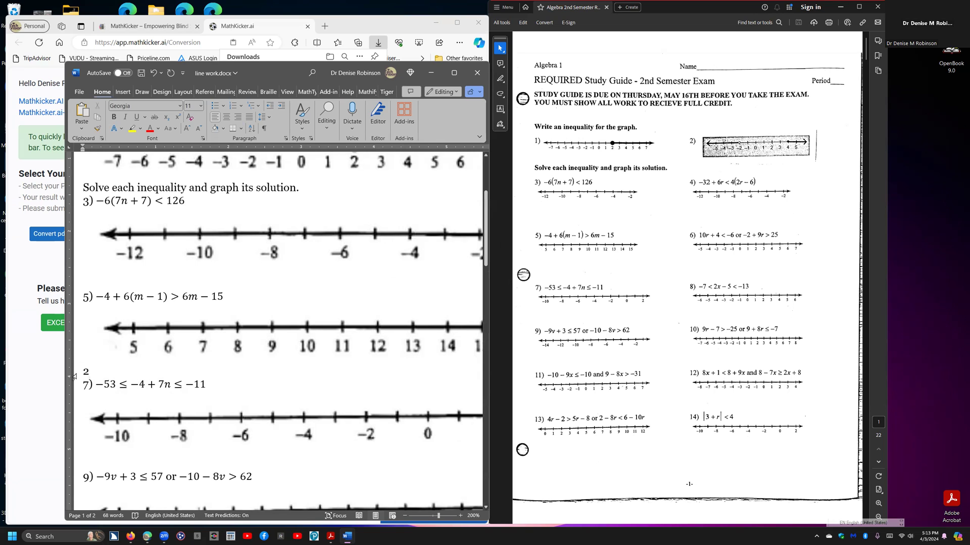
pyautogui.press('BackSpace')
# - Review the converted problems 7 through 14, including problem 2, and their number lines in the Word document
pyautogui.scroll(-1, 221, 369)
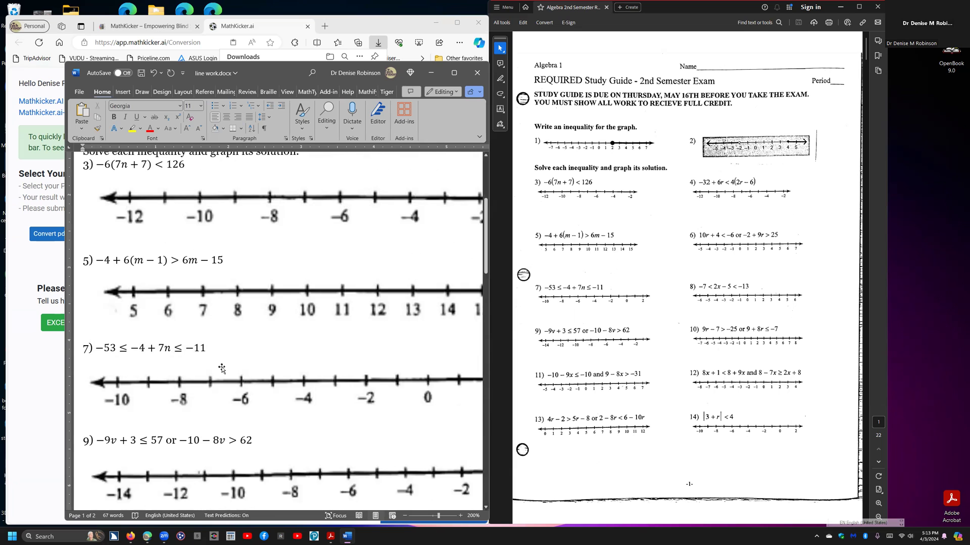
pyautogui.click(174, 438)
pyautogui.scroll(-3, 257, 373)
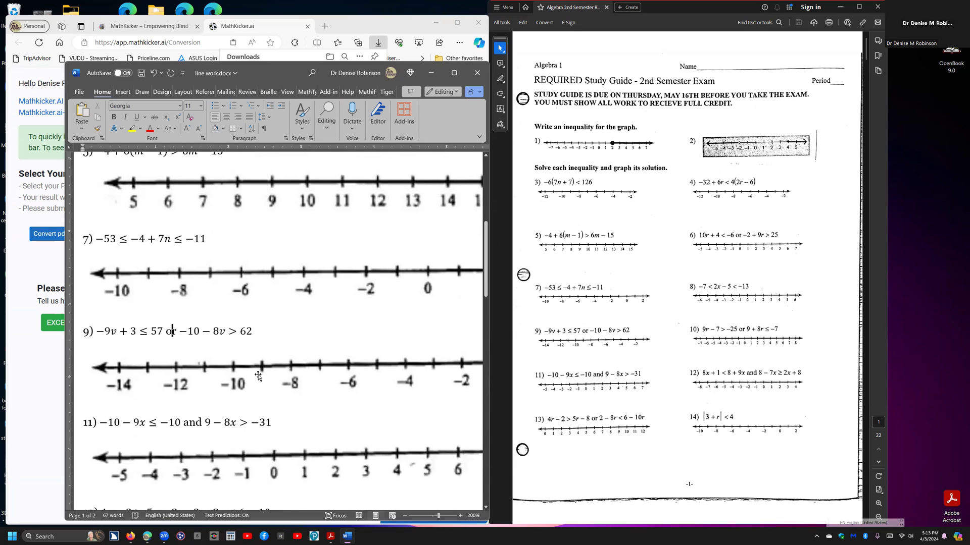
pyautogui.click(218, 373)
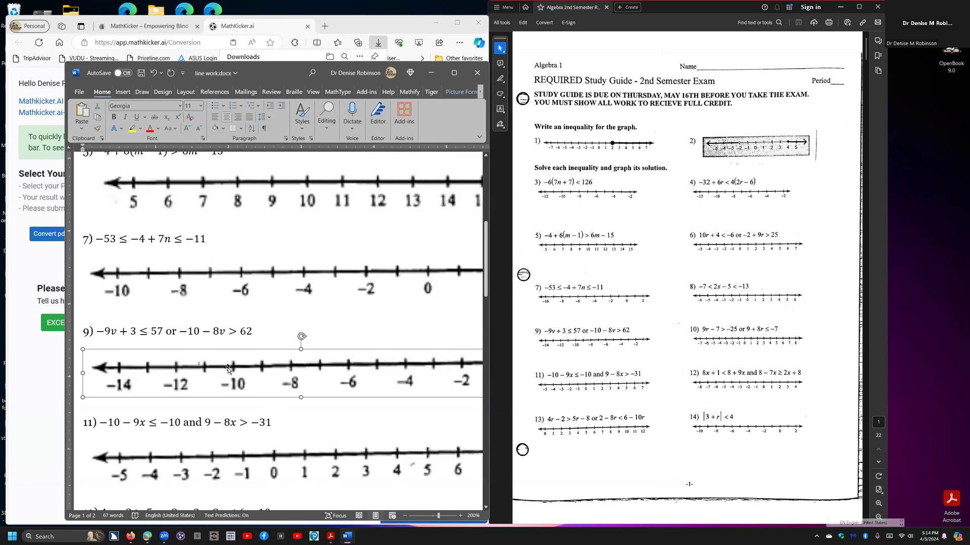
pyautogui.scroll(-2, 228, 370)
pyautogui.scroll(-1, 228, 370)
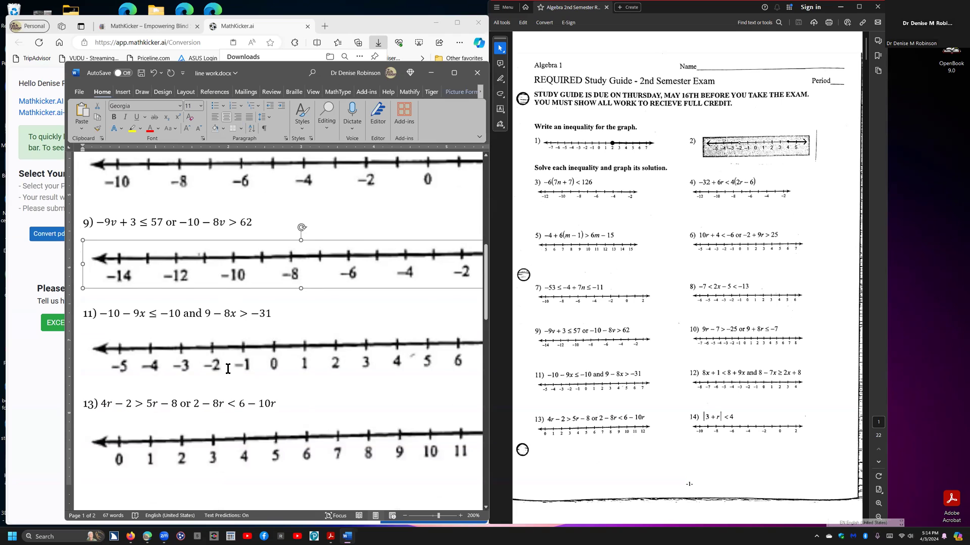
pyautogui.scroll(-5, 228, 370)
pyautogui.scroll(-4, 228, 369)
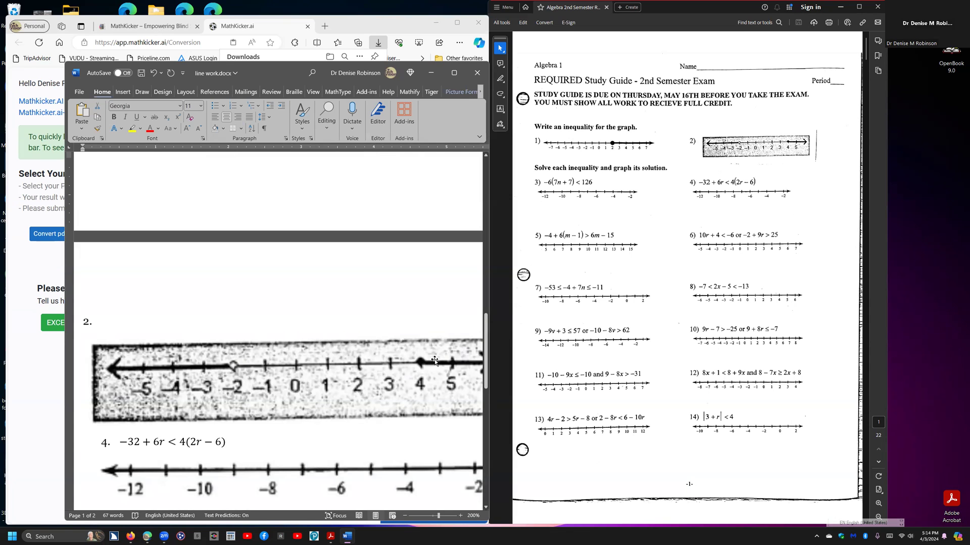
pyautogui.scroll(-1, 339, 373)
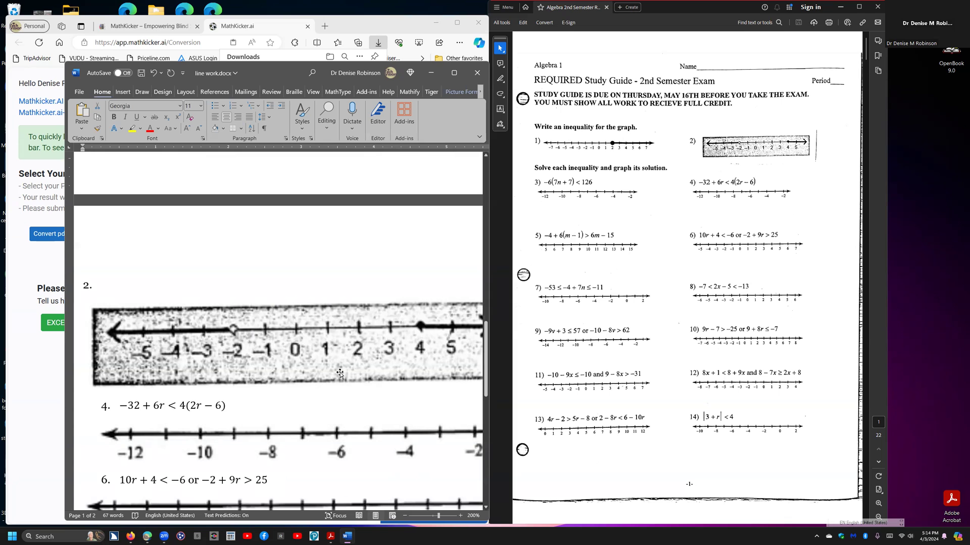
pyautogui.scroll(-10, 340, 374)
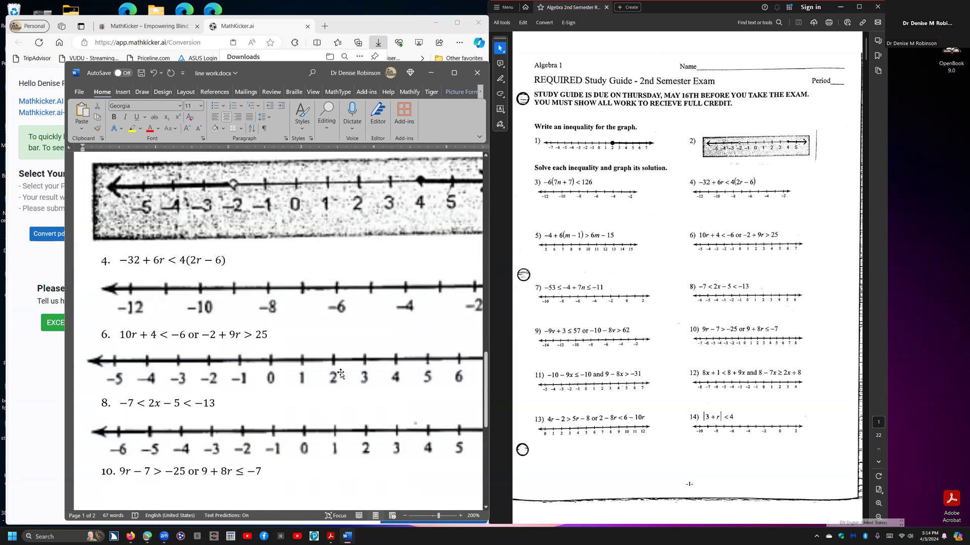
pyautogui.scroll(-2, 341, 374)
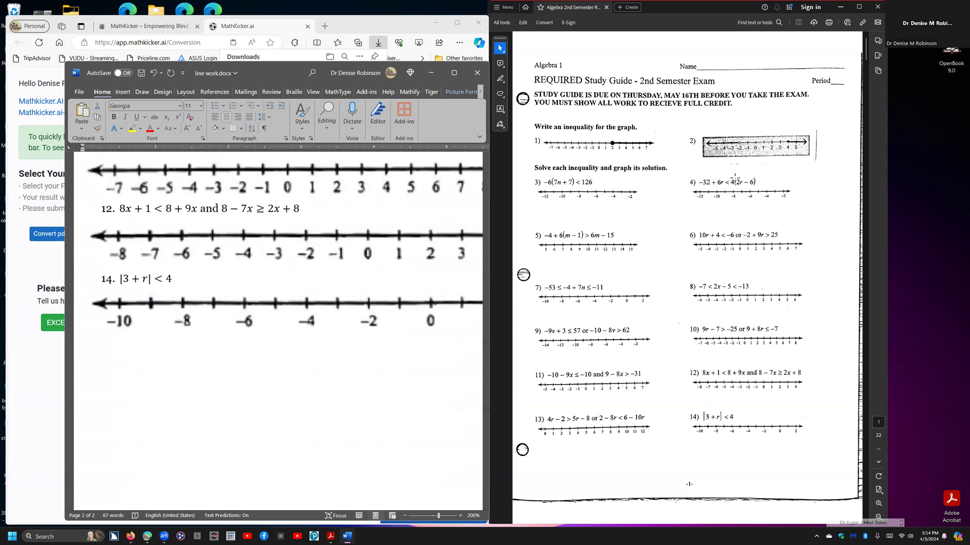
# - Bring up page 2 of the study guide PDF, and open the Desmos graphing calculator in a new browser tab
pyautogui.click(687, 206)
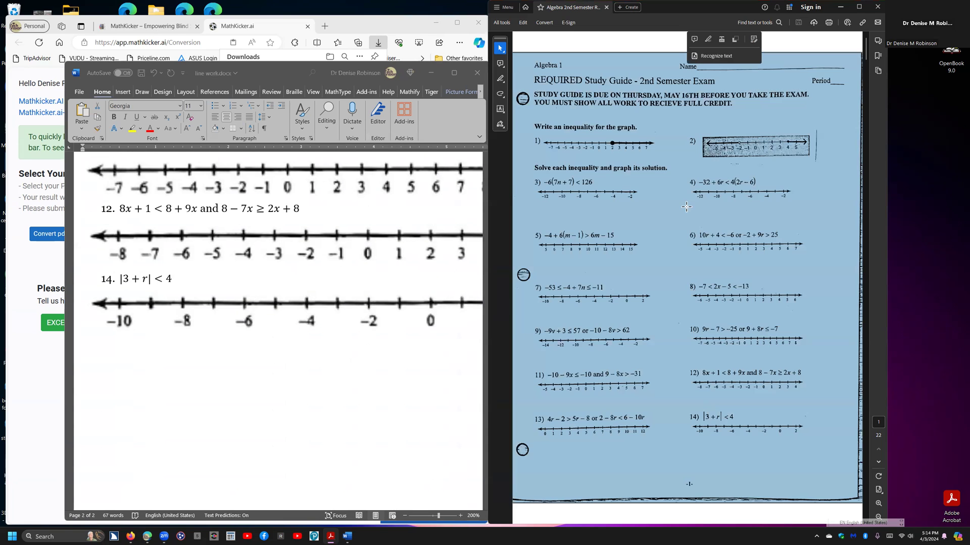
pyautogui.scroll(-2, 686, 206)
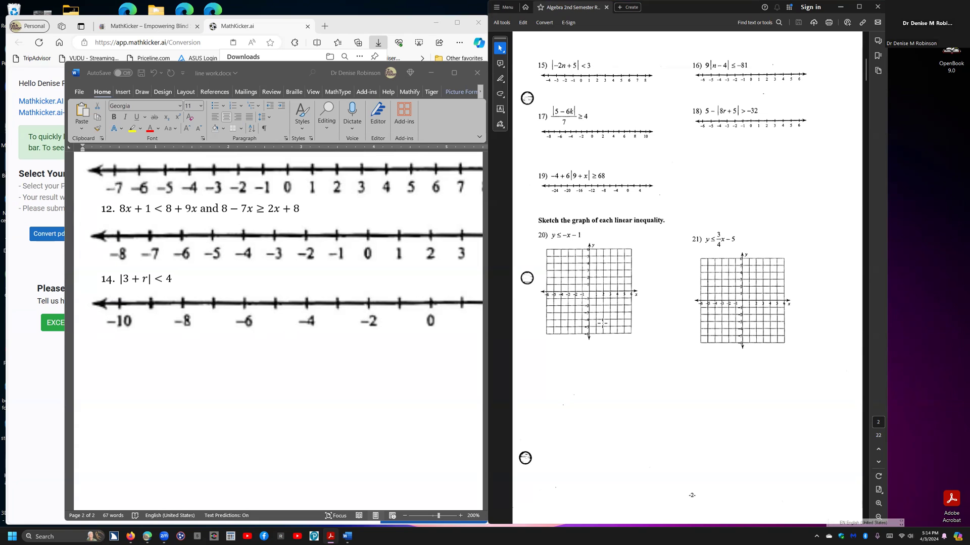
pyautogui.hotkey('alt', 'Tab')
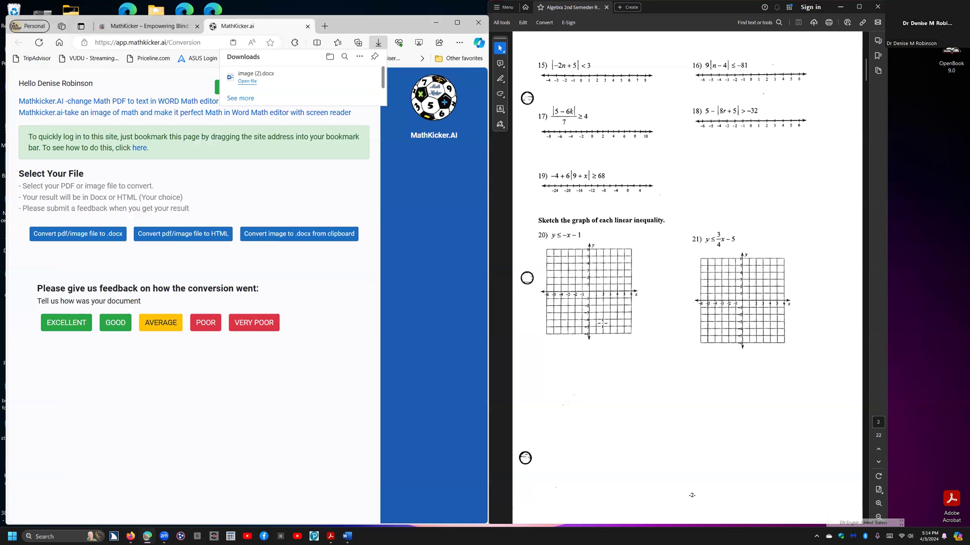
pyautogui.hotkey('ctrl', 't')
pyautogui.write('desmos.com/calculator')
pyautogui.press('Return')
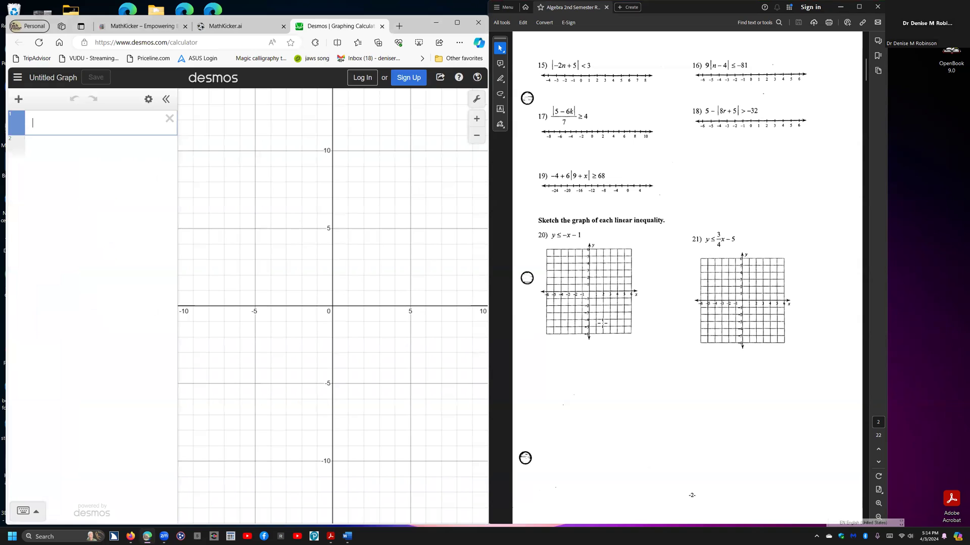
# - Graph problem 20's inequality y ≤ -x - 1 in Desmos and maximize the browser window
pyautogui.write('y')
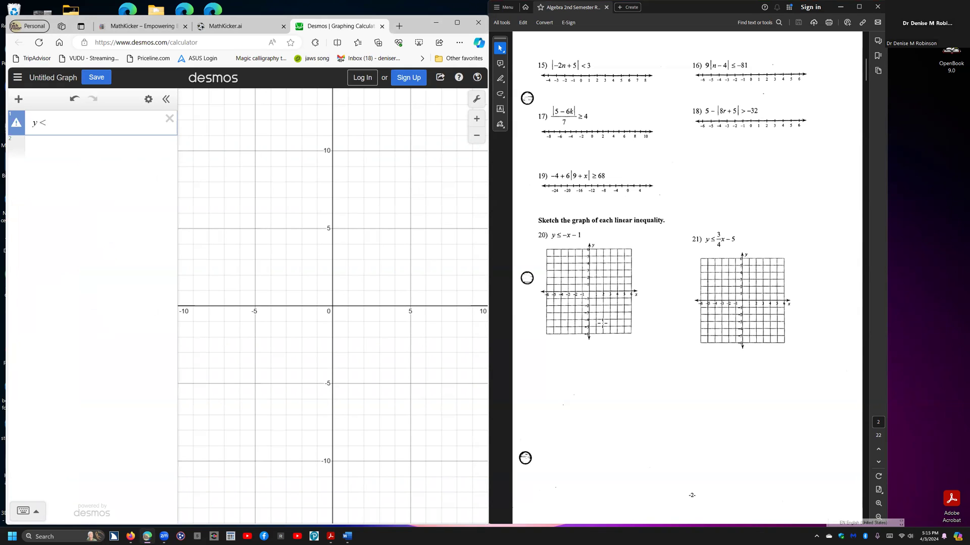
pyautogui.write('<=-x')
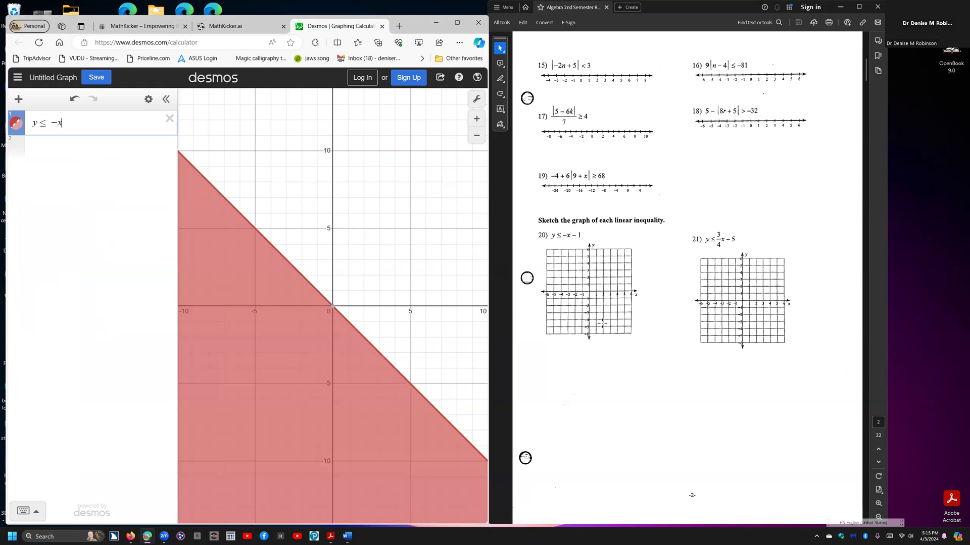
pyautogui.write('-1')
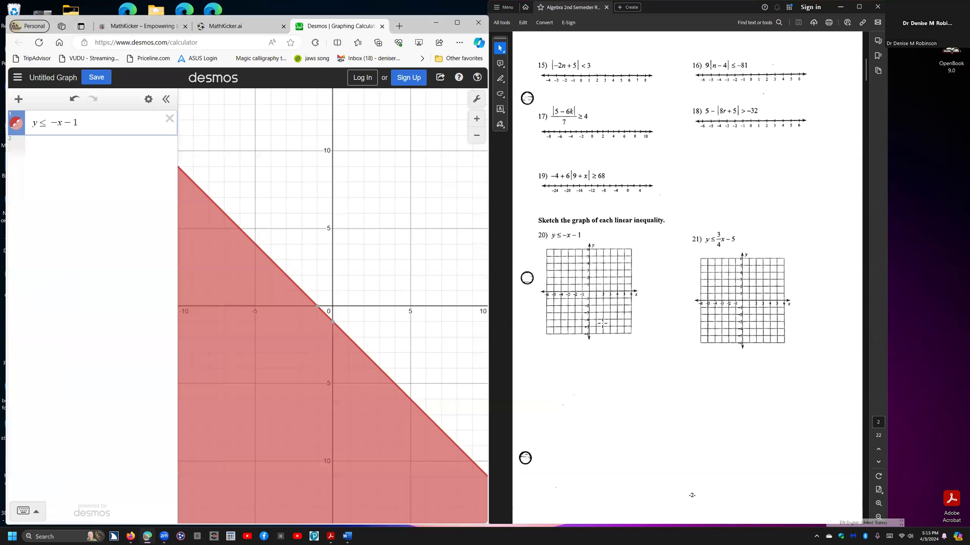
pyautogui.press('super+Up')
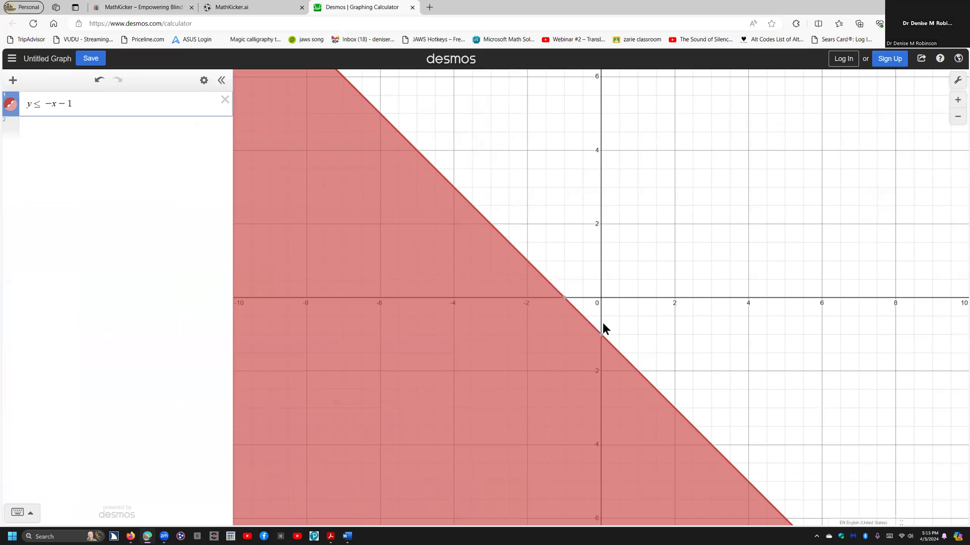
# - Switch to line work.docx in Word and paste the screenshot of the Desmos graph below problem 14's number line
pyautogui.hotkey('alt', 'Tab')
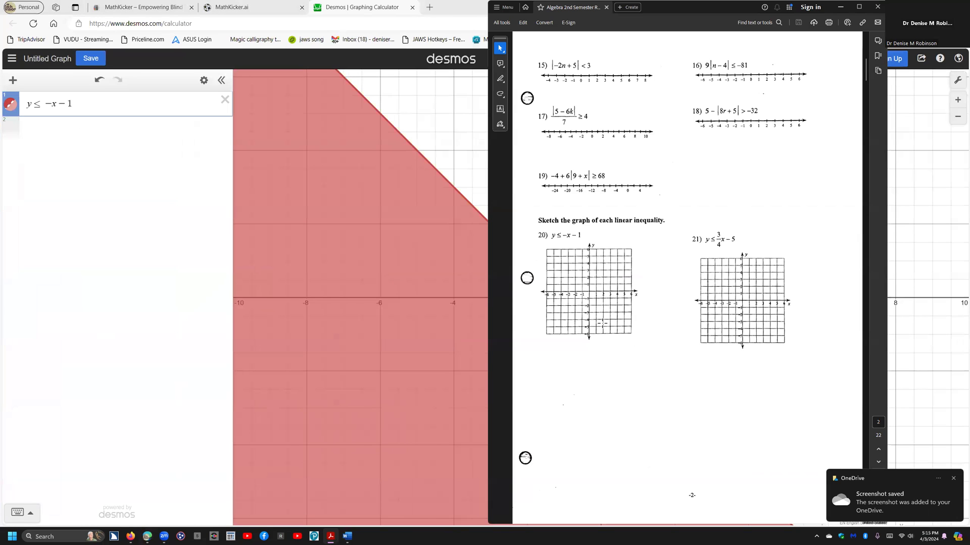
pyautogui.hotkey('alt', 'Tab')
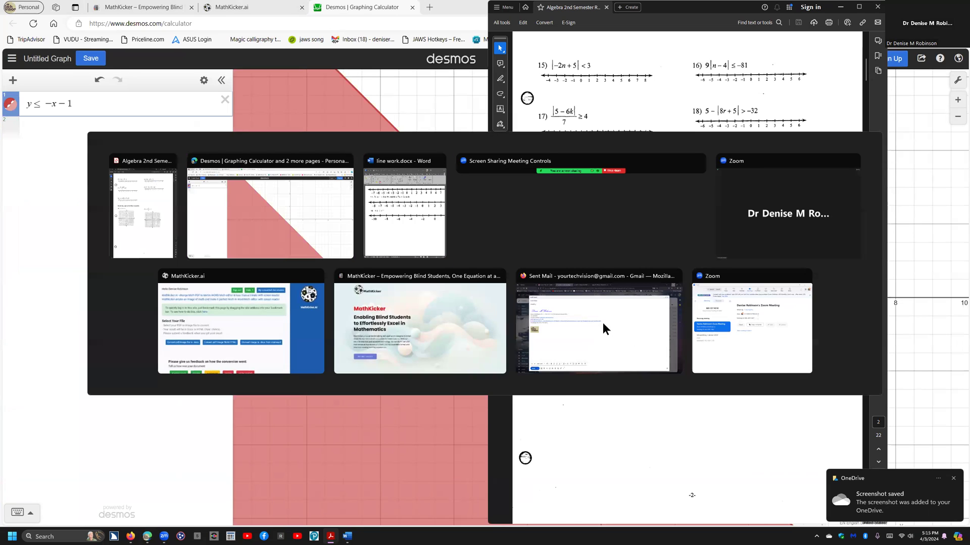
pyautogui.hotkey('alt', 'Tab')
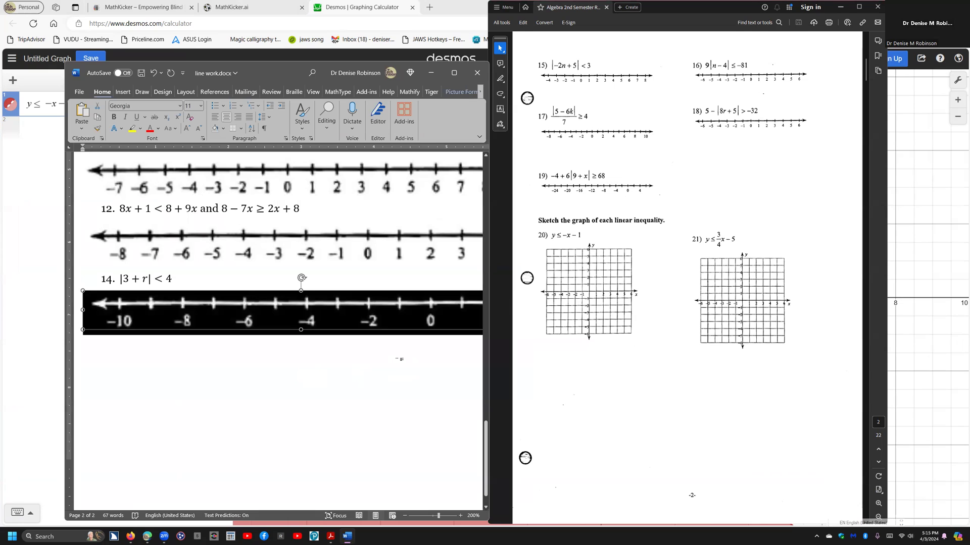
pyautogui.click(399, 359)
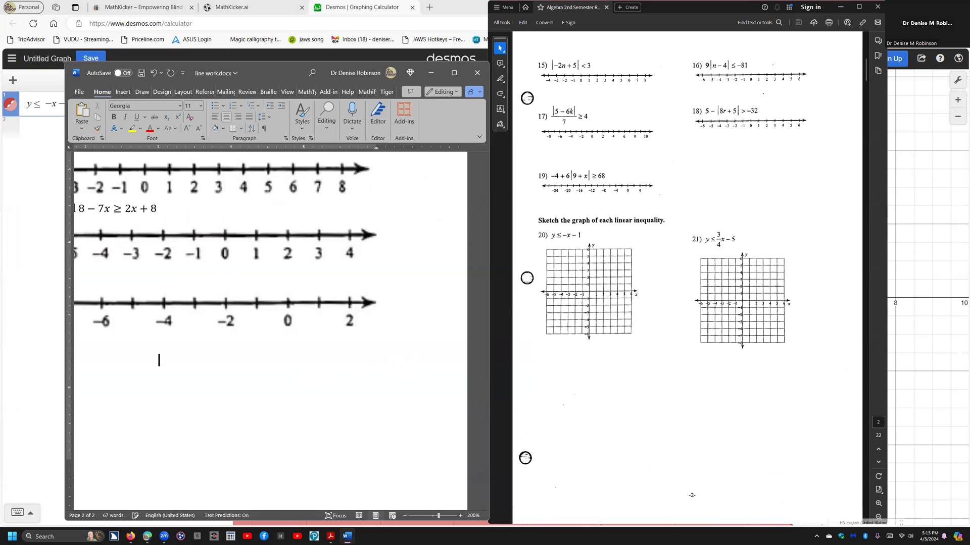
pyautogui.hotkey('ctrl', 'v')
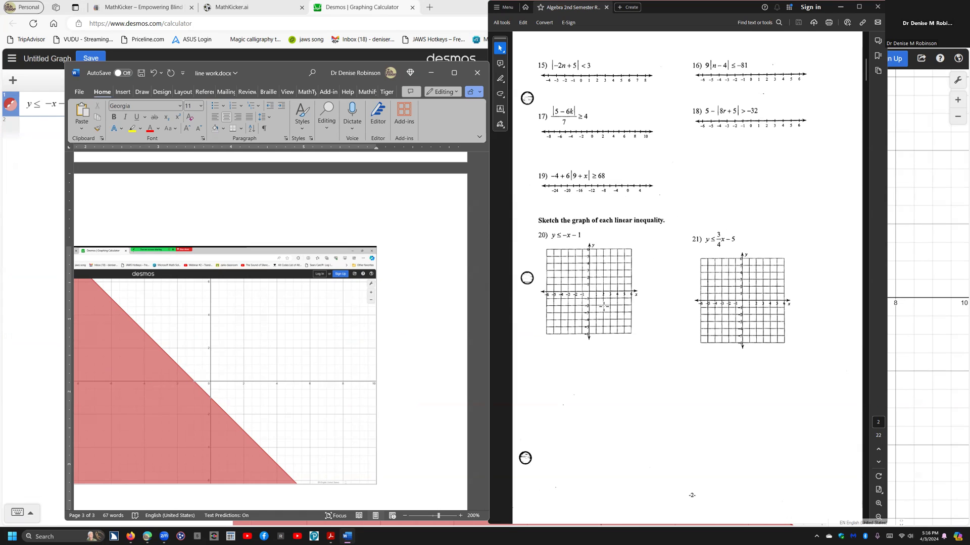
pyautogui.press('pagedown')
# - Go to page 6 of the study guide PDF and select the area holding the word-problem instructions and problem 41
pyautogui.click(663, 278)
pyautogui.press('pagedown')
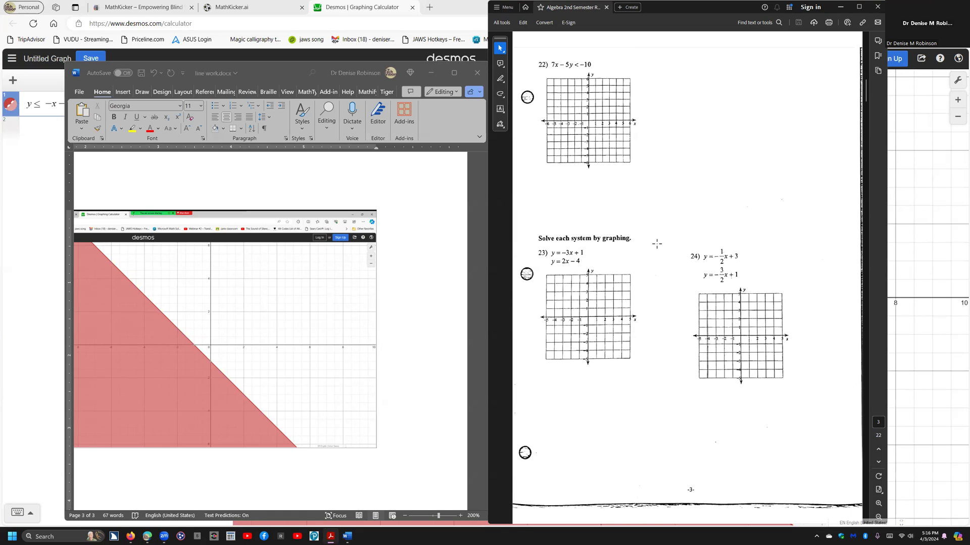
pyautogui.scroll(-3, 657, 243)
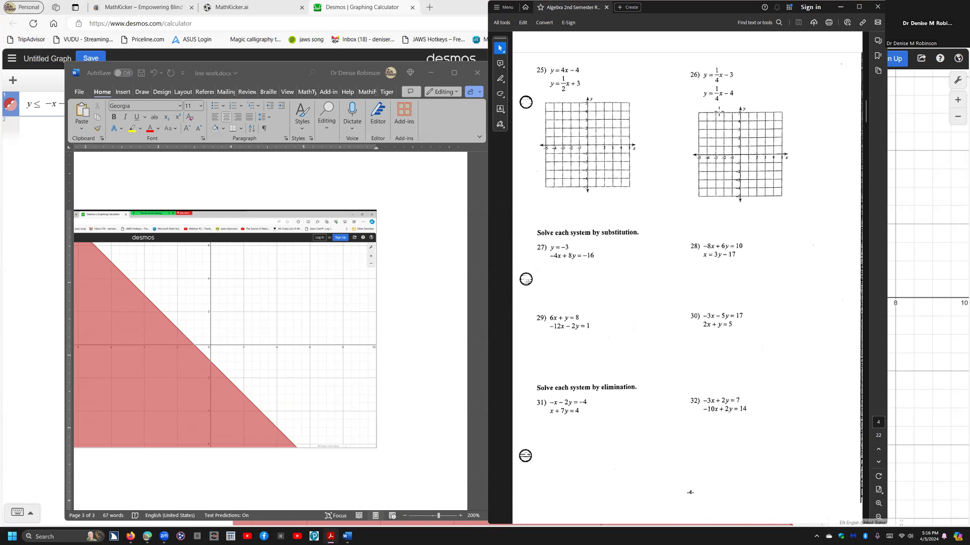
pyautogui.scroll(-3, 654, 222)
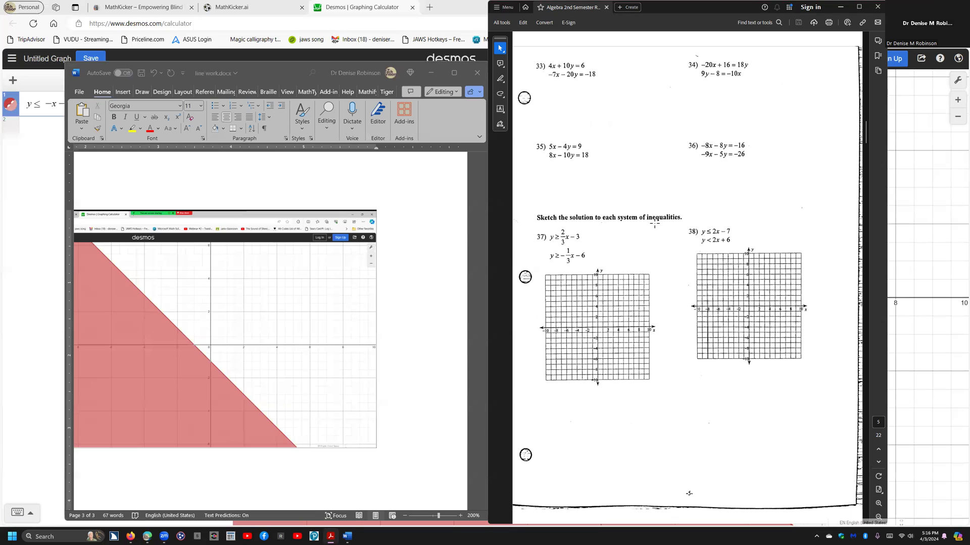
pyautogui.scroll(-3, 653, 255)
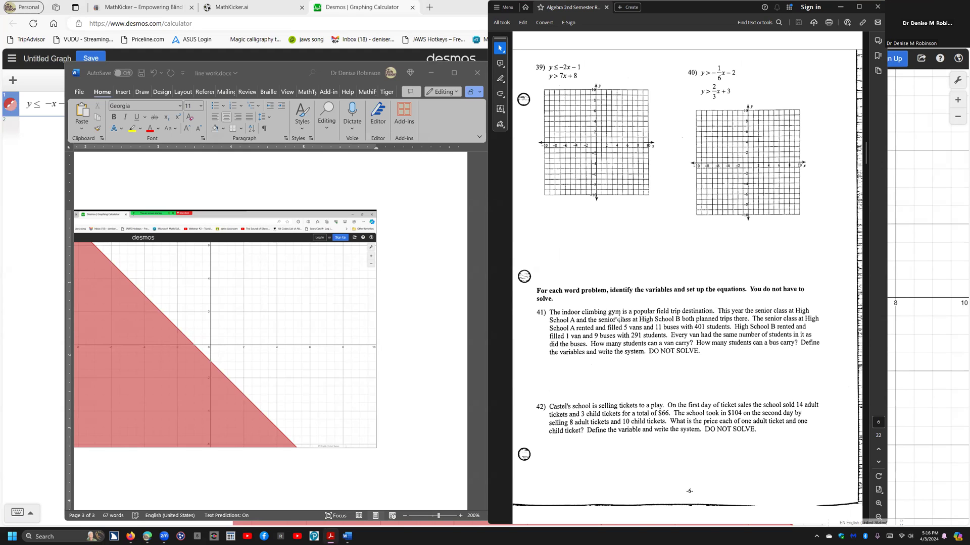
pyautogui.scroll(-3, 638, 310)
pyautogui.scroll(3, 638, 310)
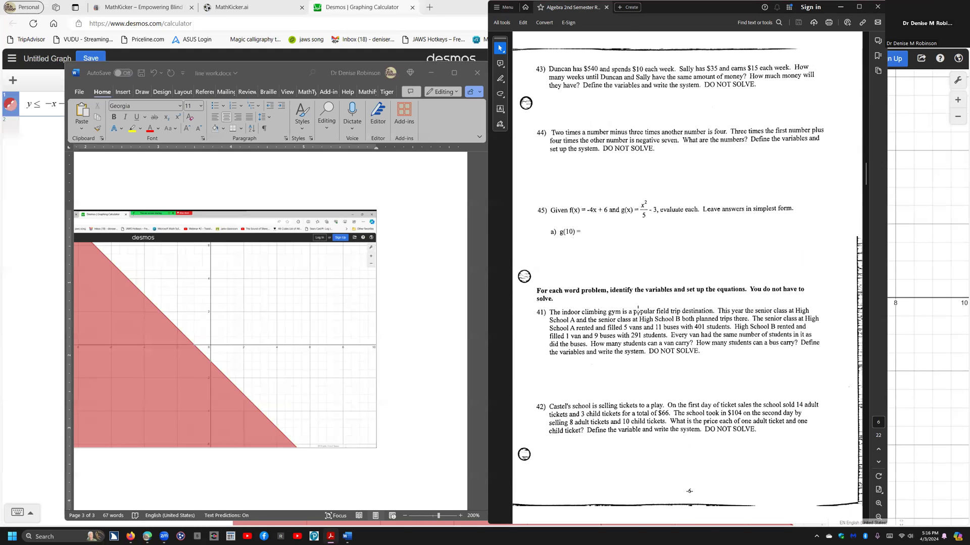
pyautogui.moveTo(530, 287); pyautogui.dragTo(826, 360)
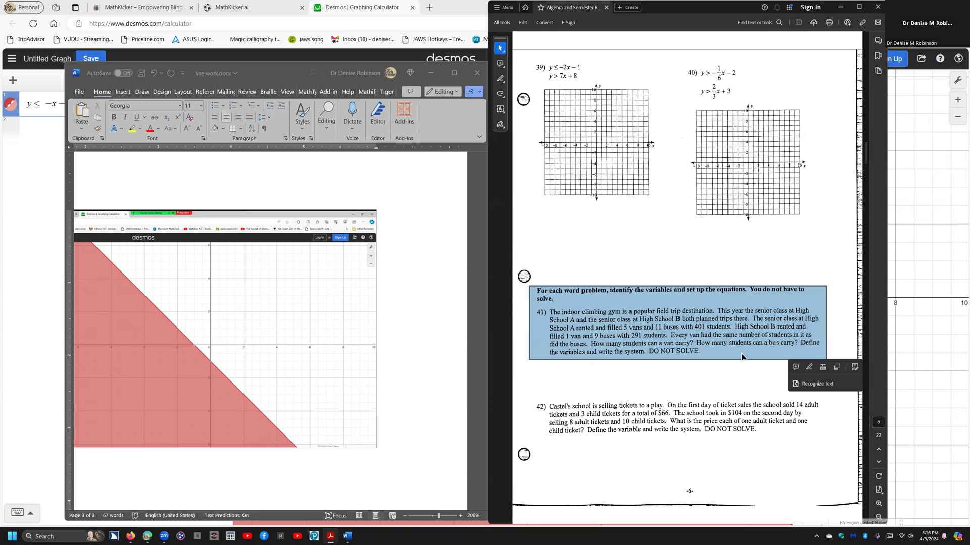
# - Convert the copied image of problem 41 to .docx in MathKicker.ai and open the downloaded image (2).docx, dismissing the viewing notice
pyautogui.click(252, 10)
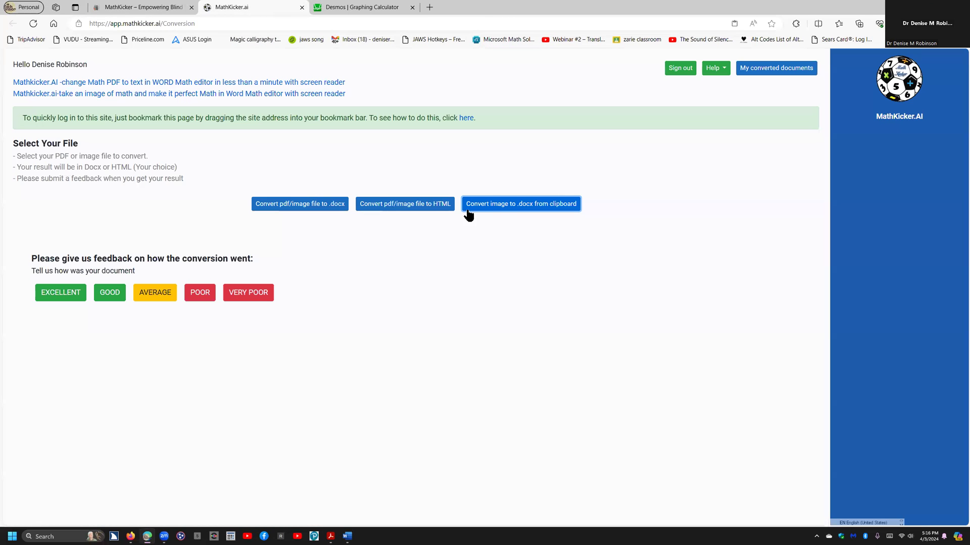
pyautogui.click(499, 207)
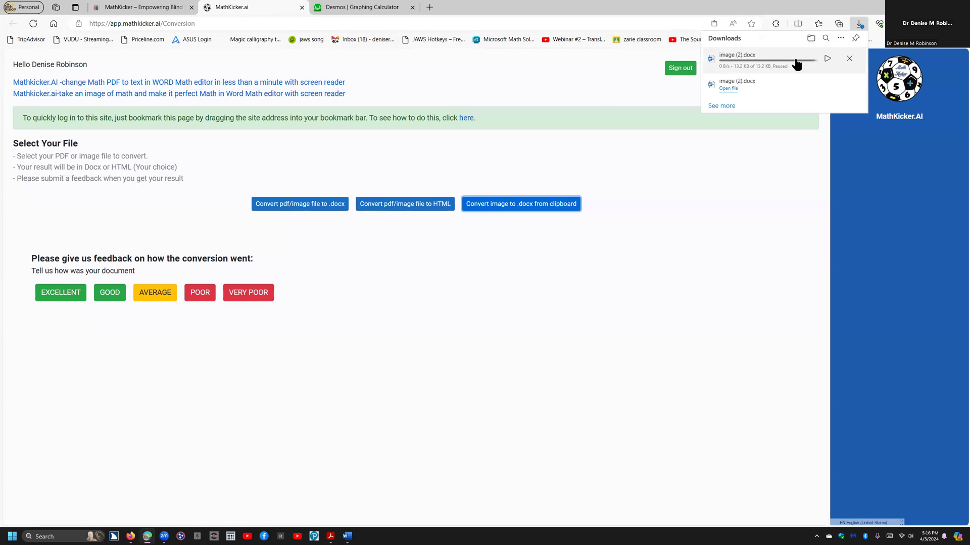
pyautogui.click(826, 59)
pyautogui.click(739, 71)
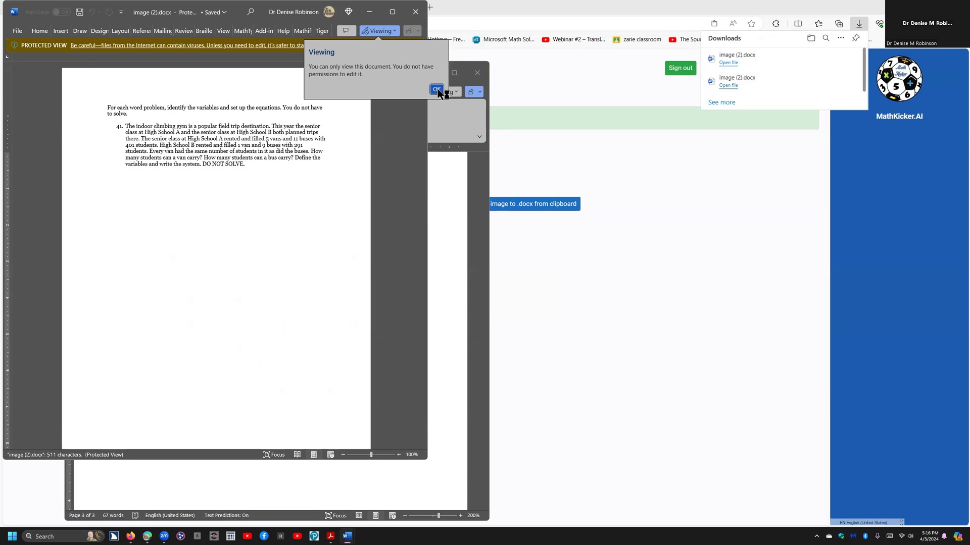
pyautogui.click(437, 90)
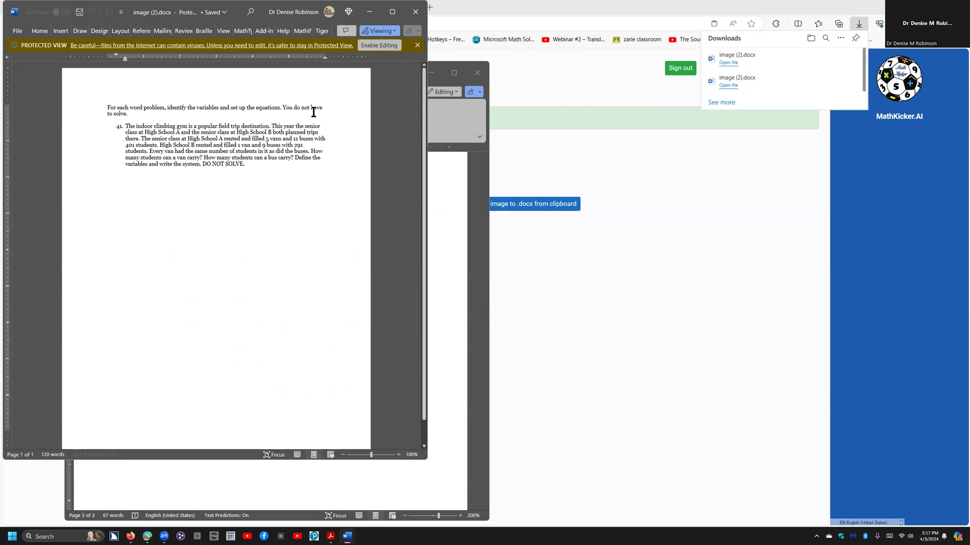
# - Switch to the study guide PDF and look through the remaining problems and the answer key, from page 6 to page 22
pyautogui.hotkey('alt', 'Tab')
pyautogui.hotkey('alt', 'Tab')
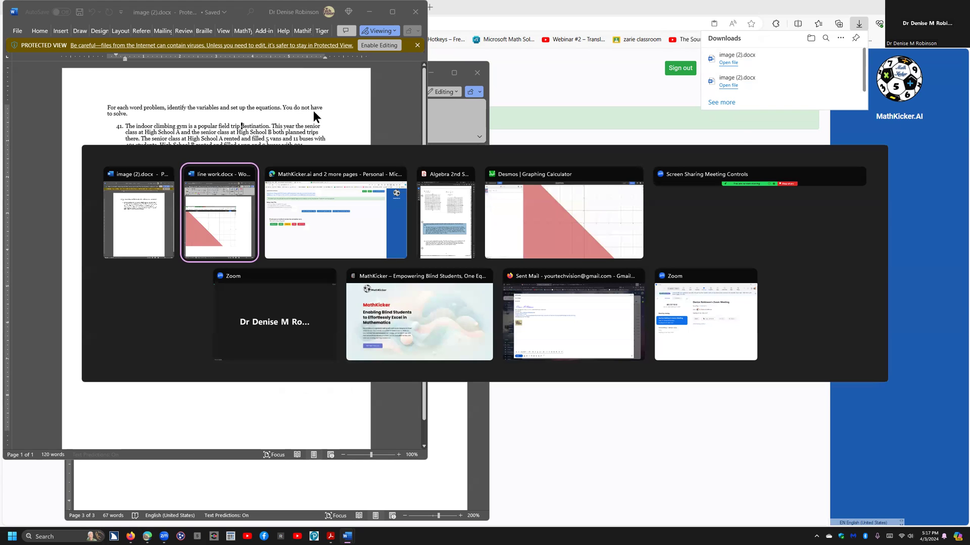
pyautogui.hotkey('alt', 'Tab')
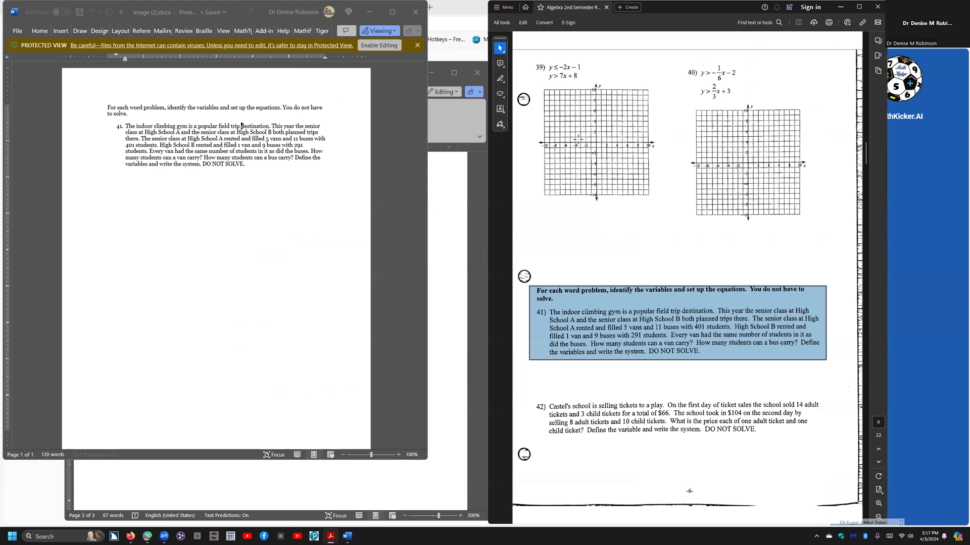
pyautogui.click(582, 142)
pyautogui.scroll(-2, 582, 142)
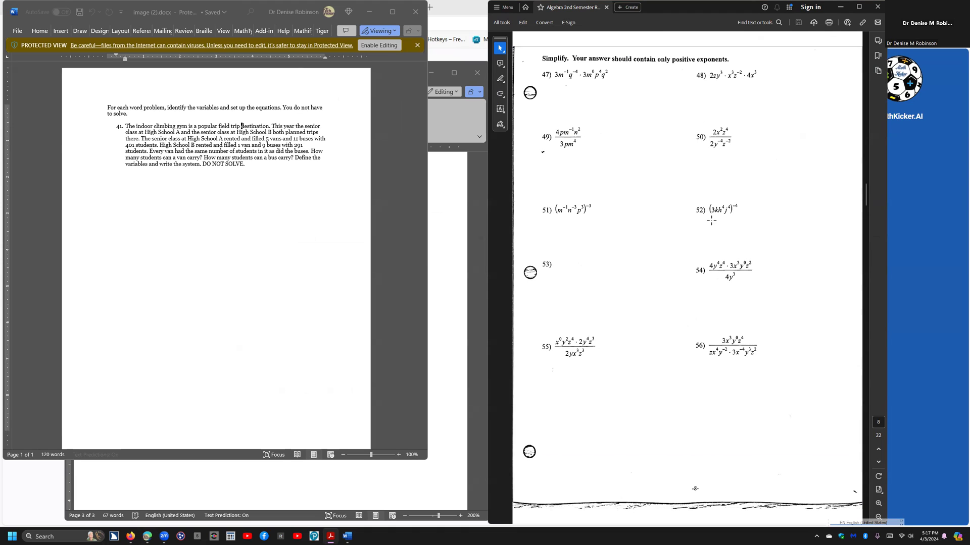
pyautogui.scroll(-1, 673, 185)
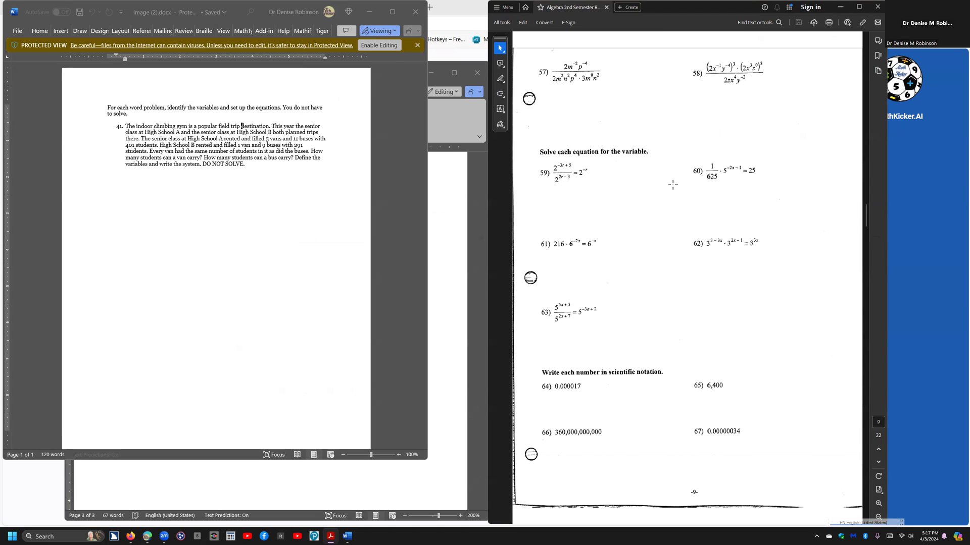
pyautogui.scroll(-1, 673, 185)
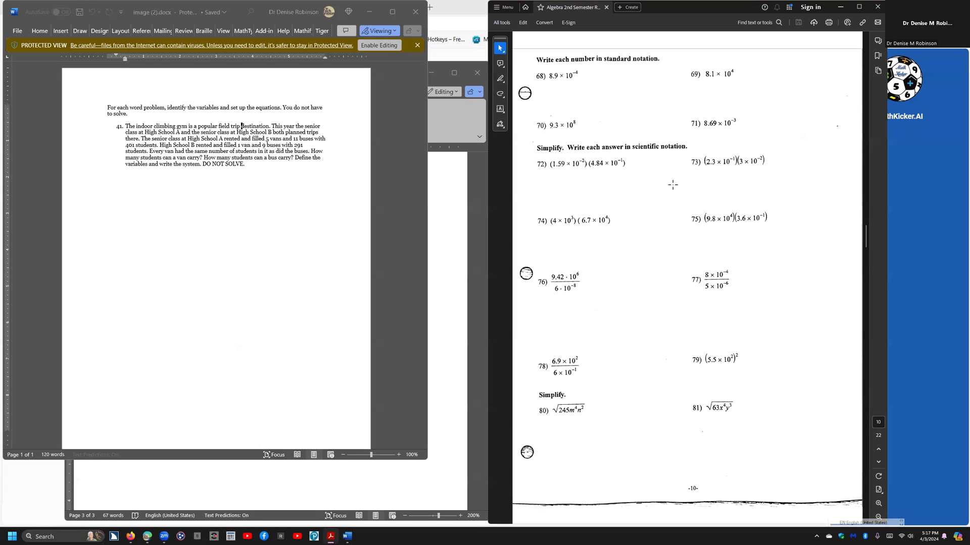
pyautogui.scroll(-2, 673, 185)
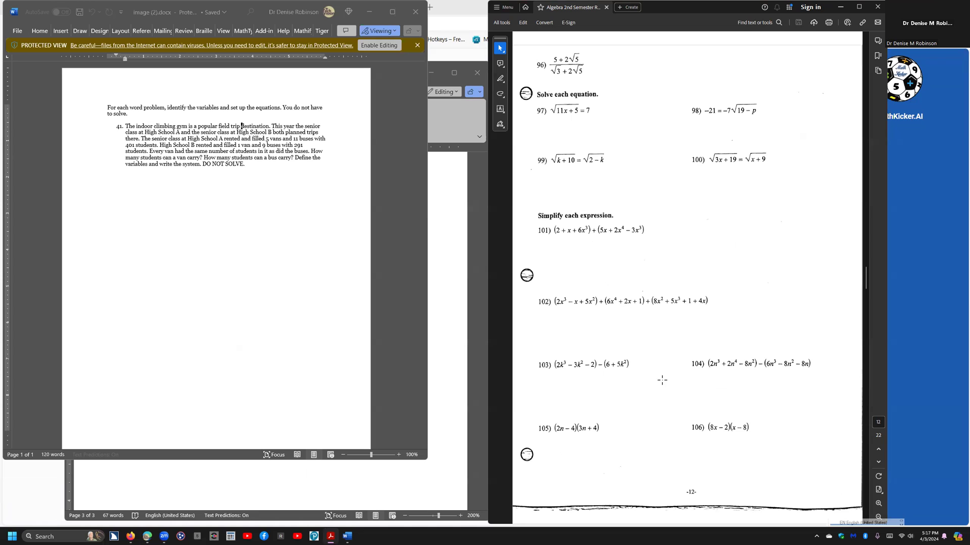
pyautogui.scroll(-1, 663, 381)
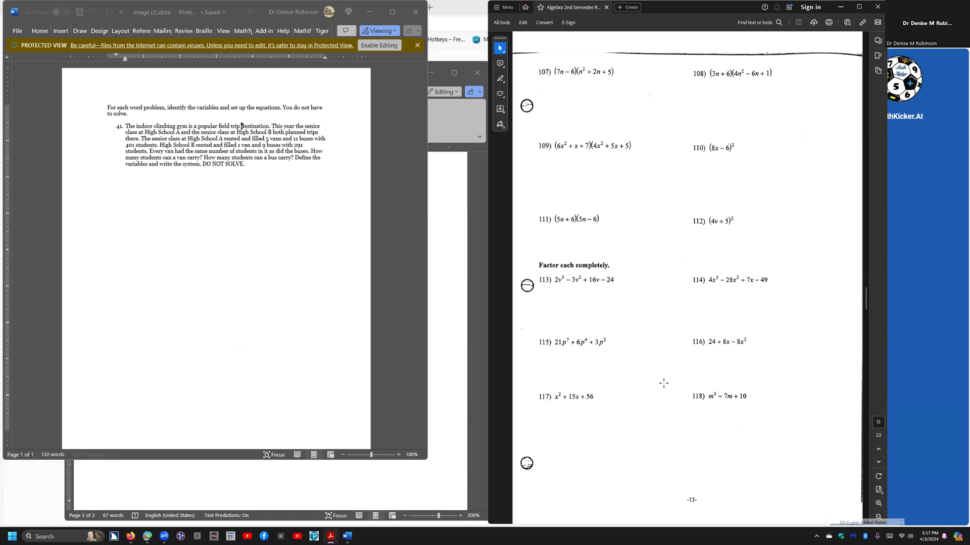
pyautogui.scroll(-3, 663, 383)
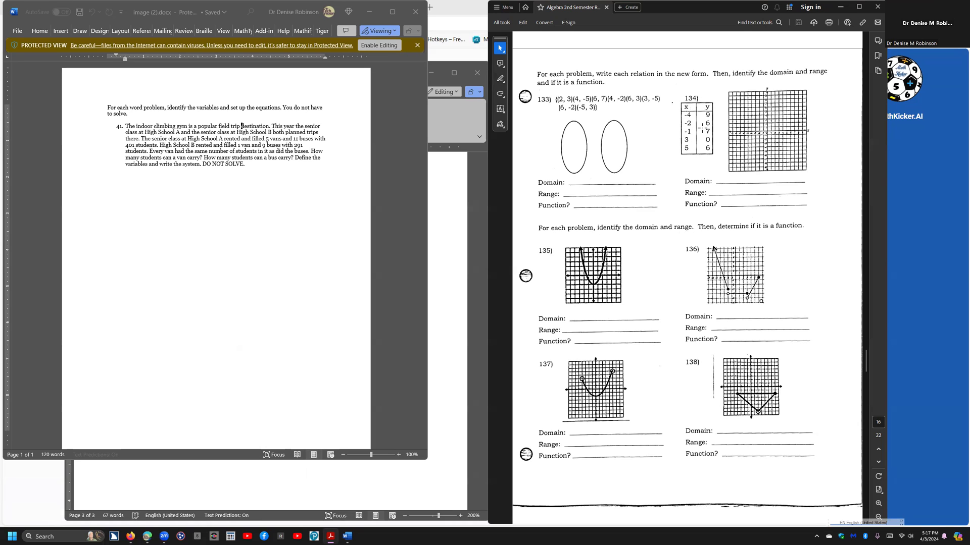
pyautogui.scroll(-2, 686, 150)
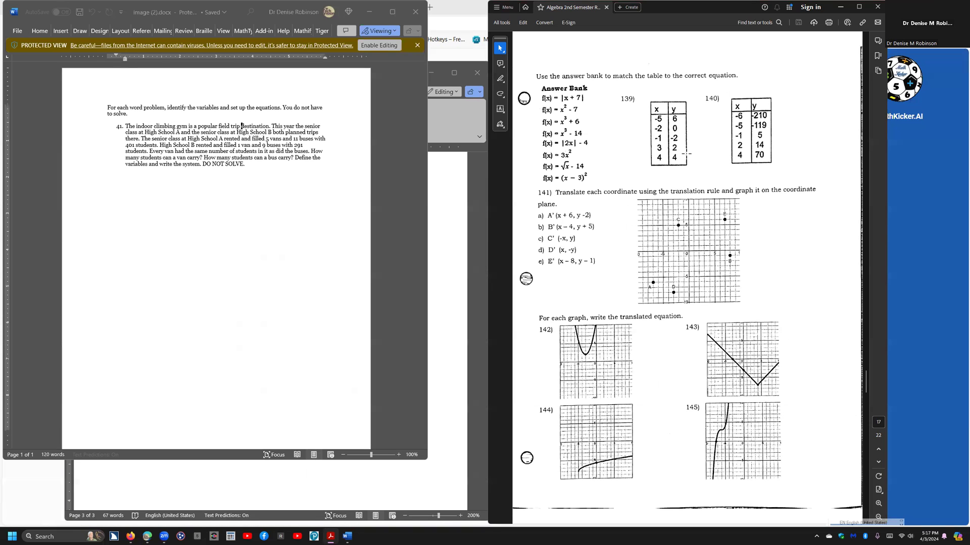
pyautogui.scroll(-2, 686, 153)
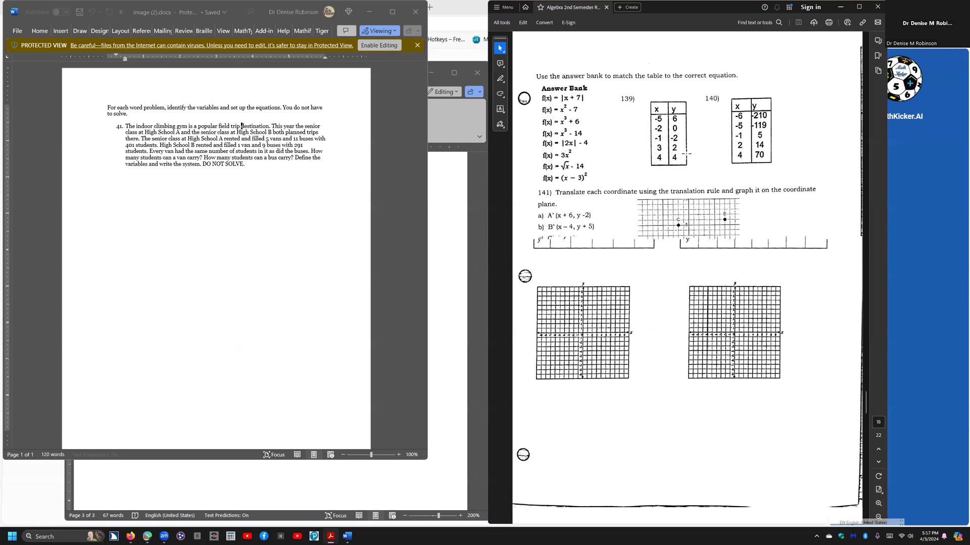
pyautogui.scroll(-4, 686, 153)
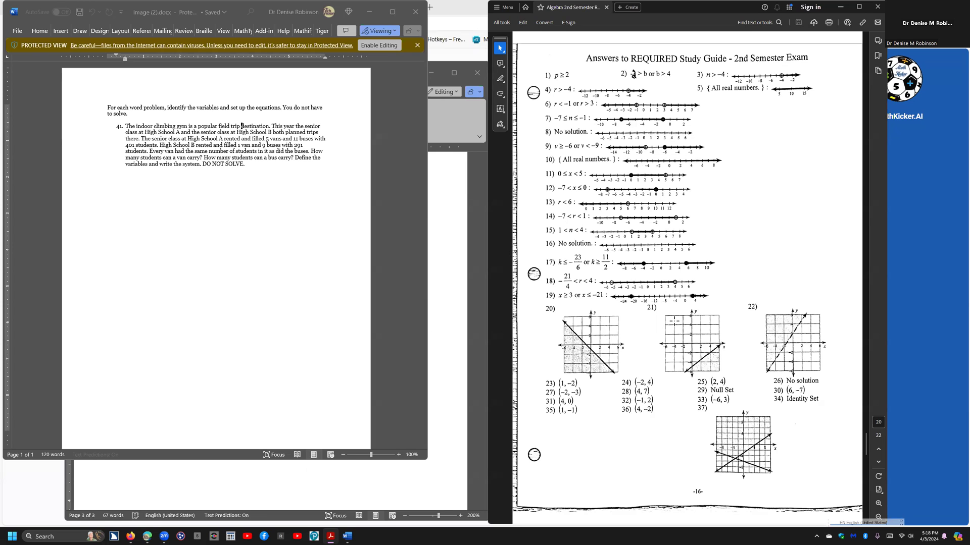
pyautogui.scroll(-3, 675, 321)
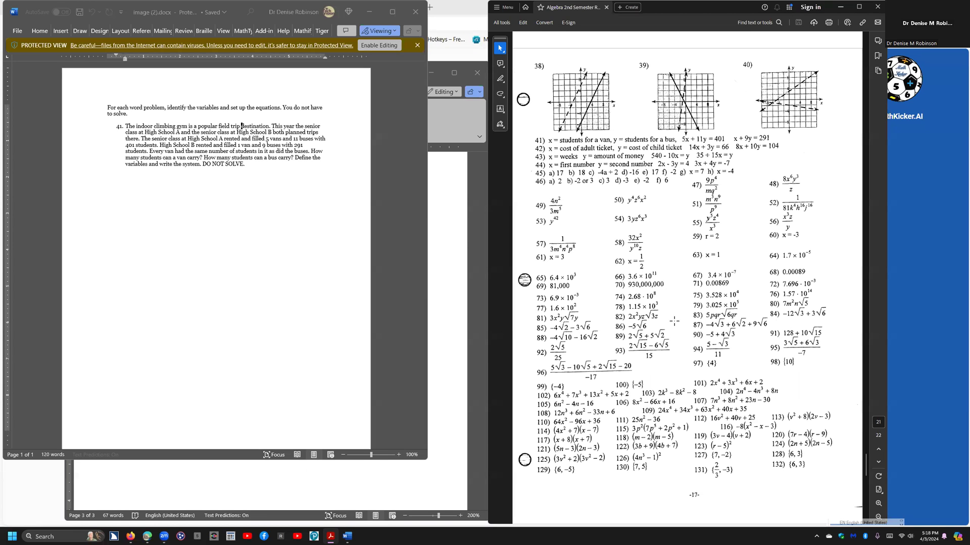
pyautogui.scroll(-3, 674, 321)
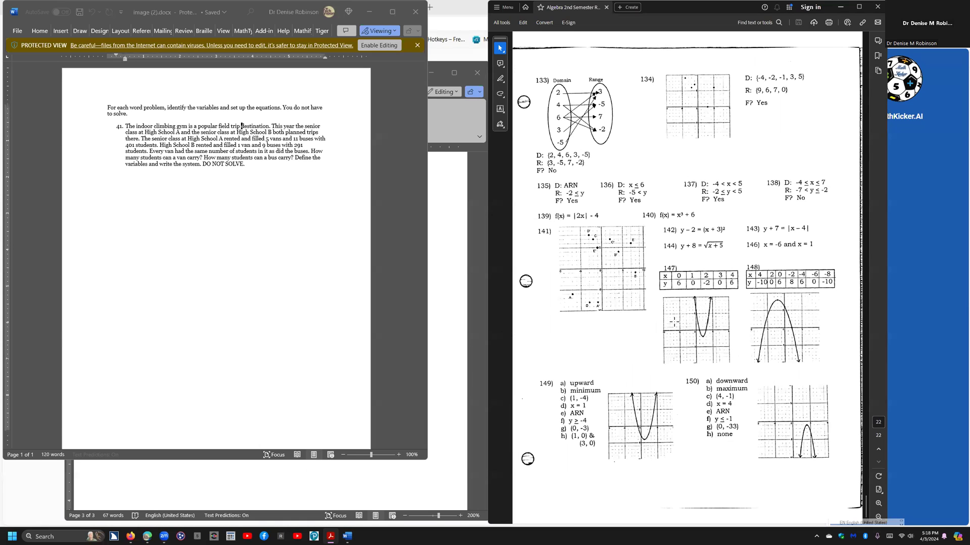